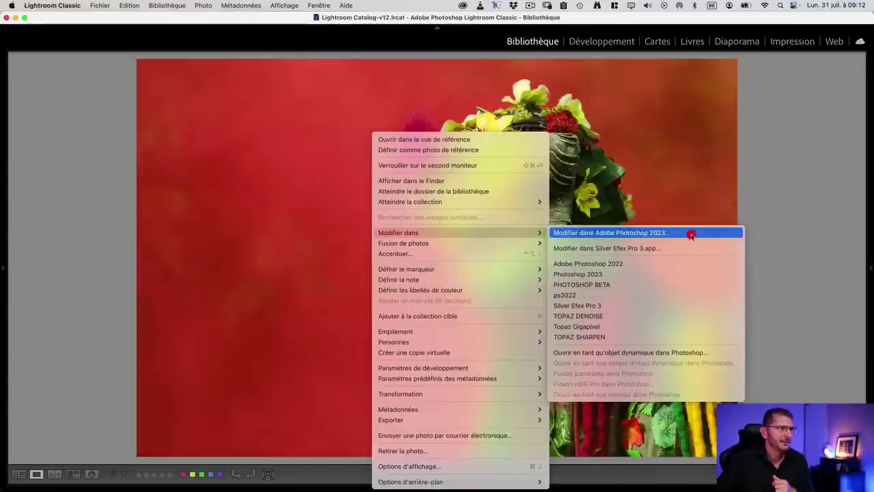
# Open _DSC4198.psd in Photoshop, discarding its embedded Adobe RGB (1998) profile
pyautogui.click(691, 233)
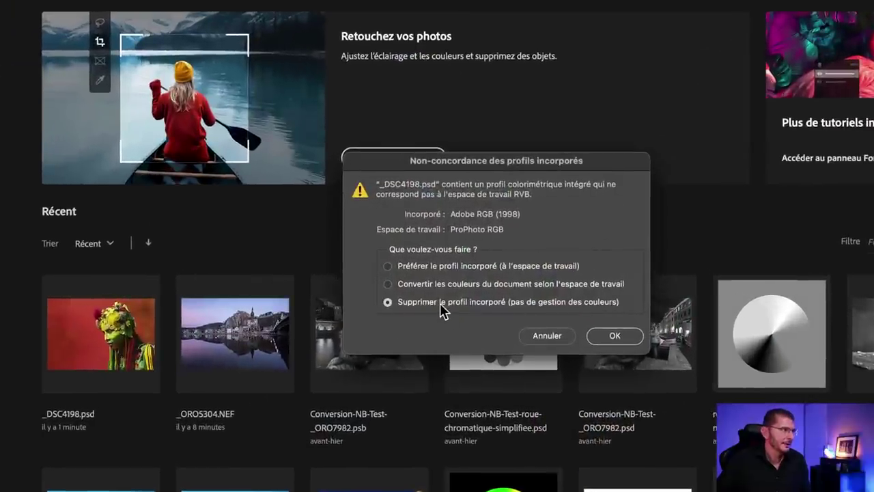
pyautogui.click(616, 336)
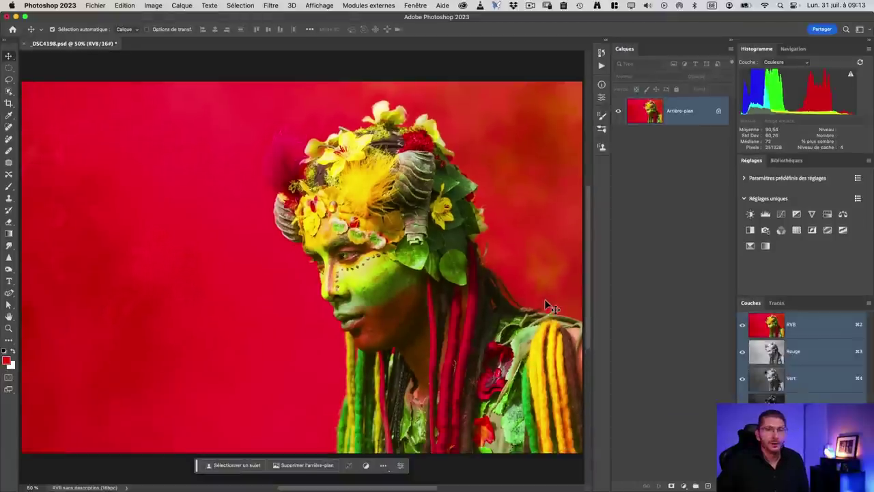
pyautogui.press('super+Tab')
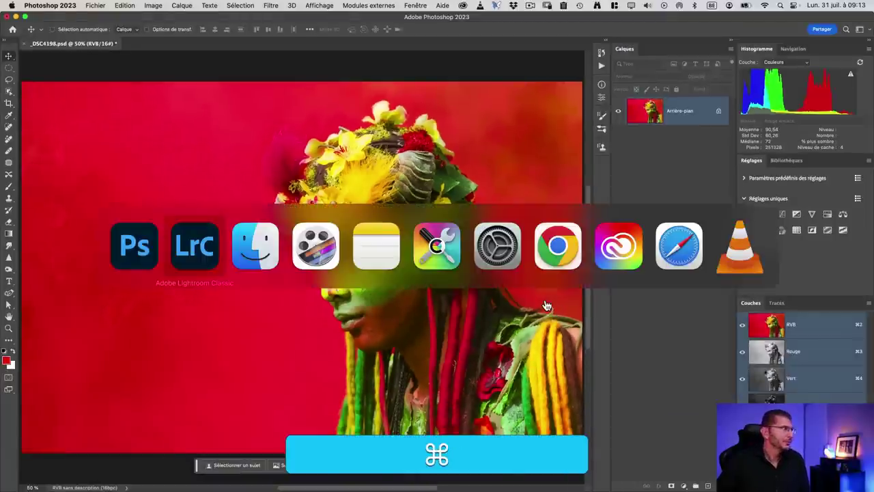
# Send the night waterfront-building photo from Lightroom Classic to Adobe Photoshop 2023
pyautogui.press('super+Tab')
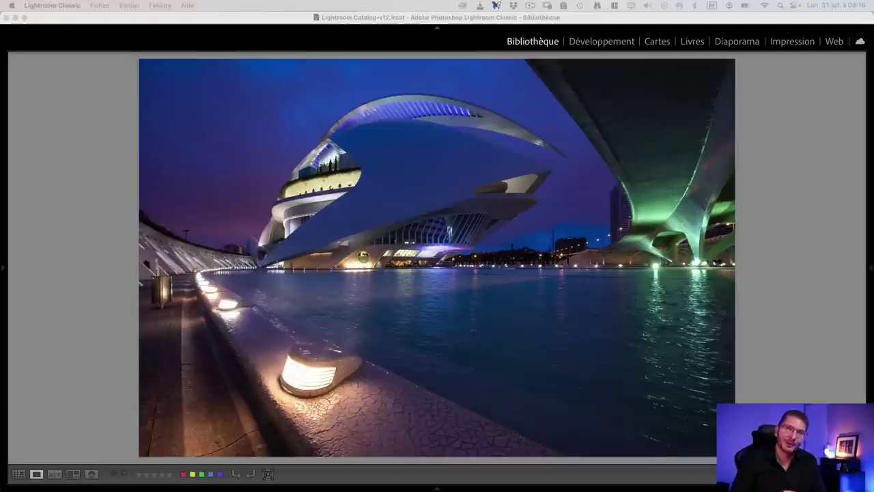
pyautogui.rightClick(418, 228)
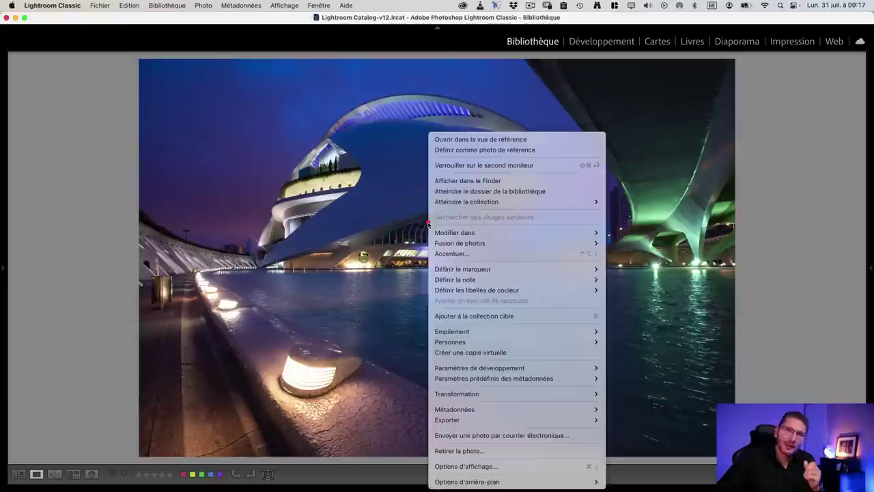
pyautogui.moveTo(455, 233)
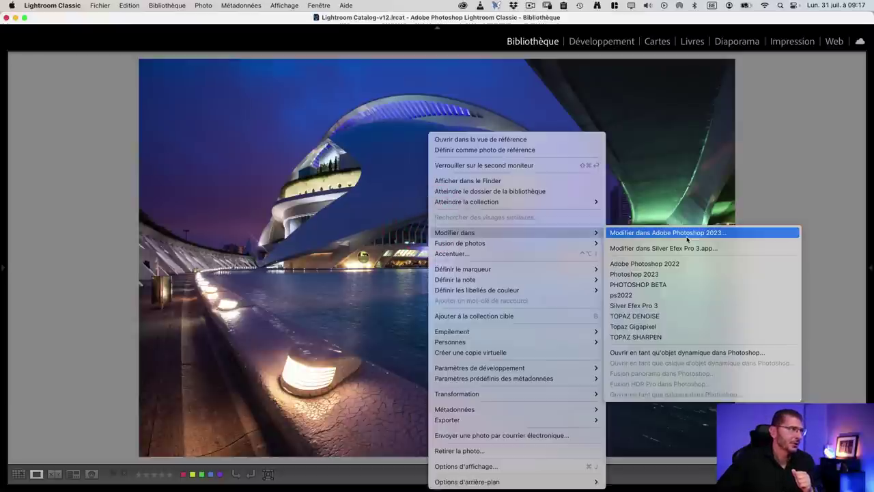
pyautogui.click(687, 238)
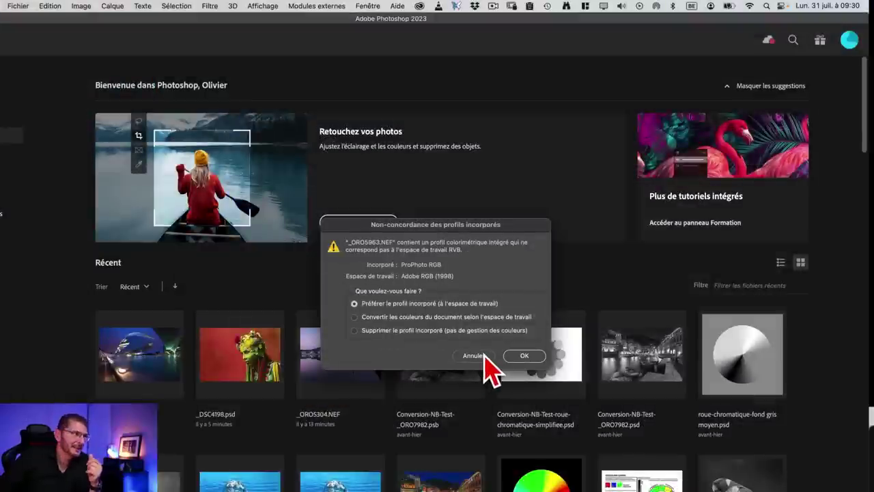
# Cancel the profile mismatch prompt for _ORO5963.NEF
pyautogui.click(476, 357)
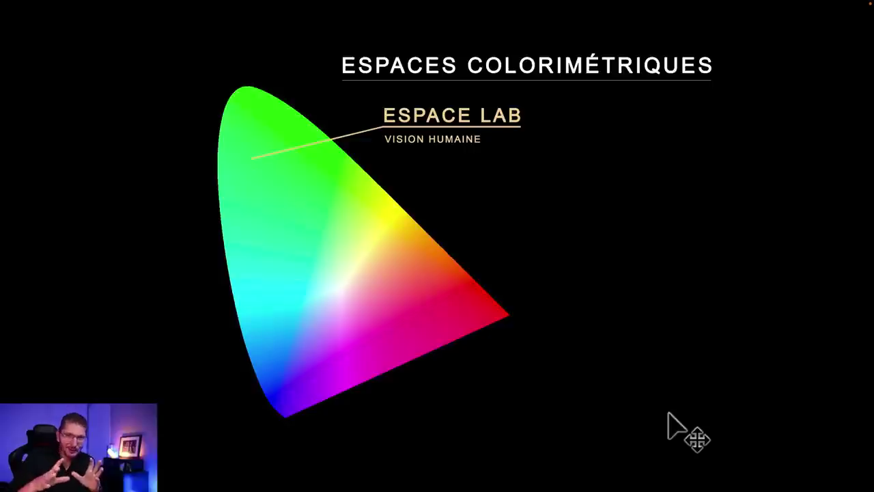
# Go to the course page and step through Module 0 Leçons 2, 3 and 4
pyautogui.press('super+Tab')
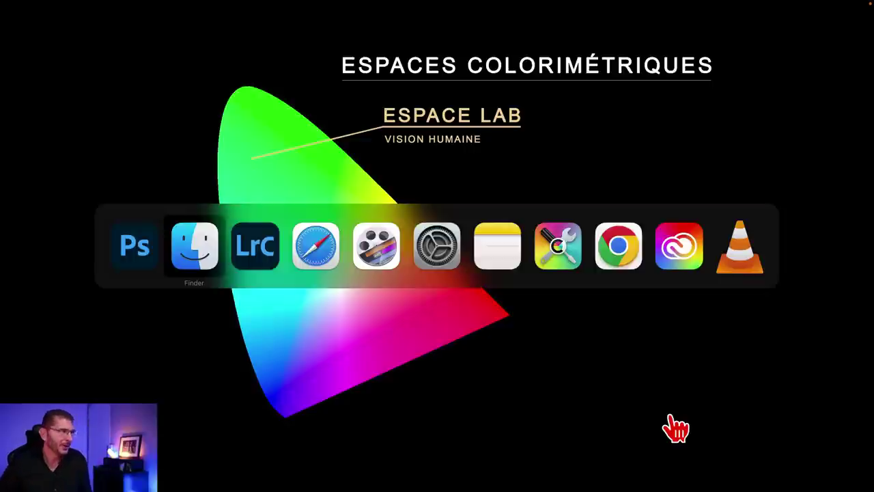
pyautogui.press('super+Tab')
pyautogui.press('super+Tab')
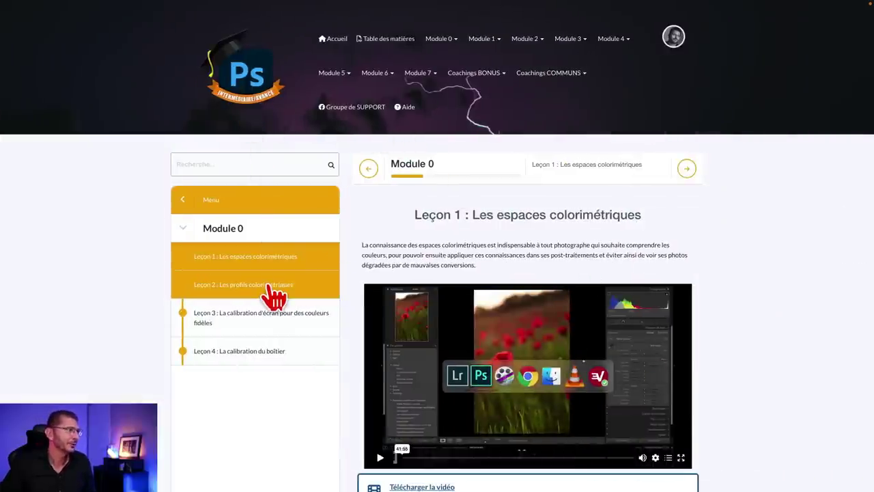
pyautogui.click(272, 287)
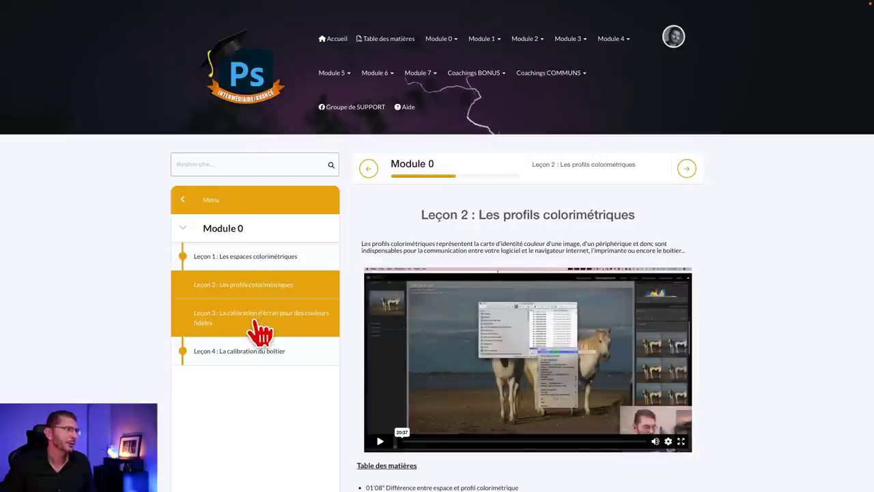
pyautogui.click(259, 325)
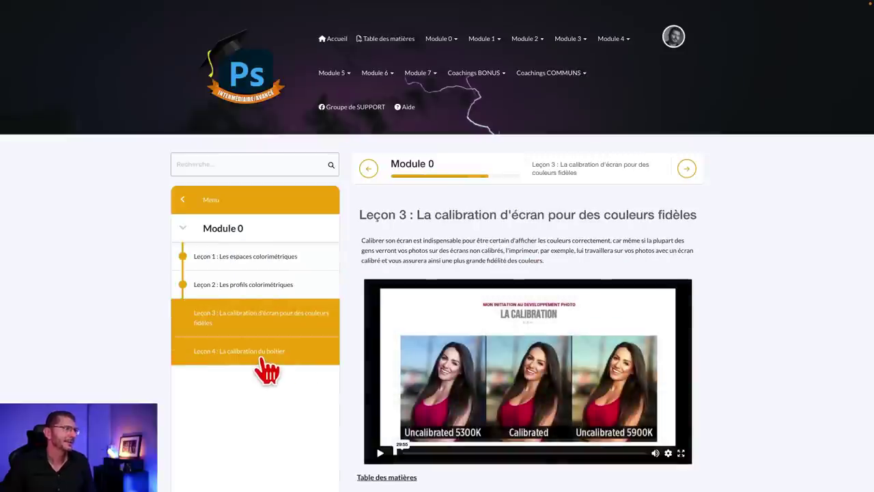
pyautogui.click(264, 355)
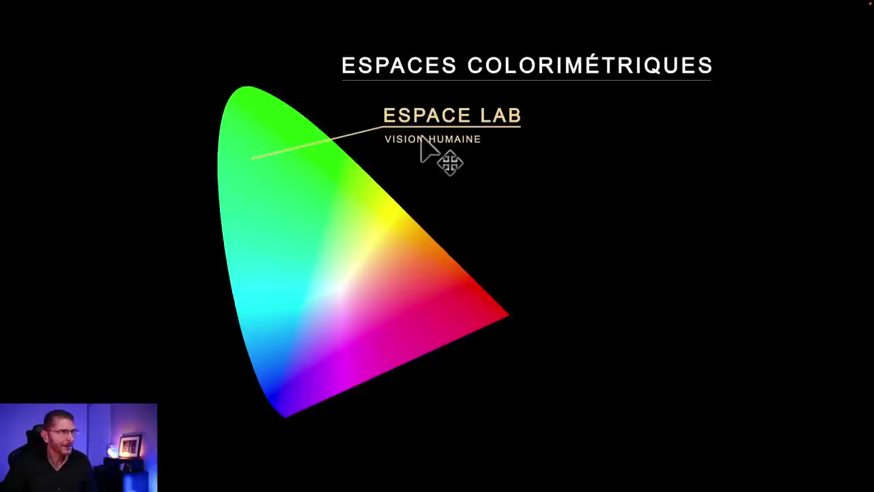
# Show the ProPhoto gamut, labelled 'espace par défaut de Lightroom', on the slide
pyautogui.press('Right')
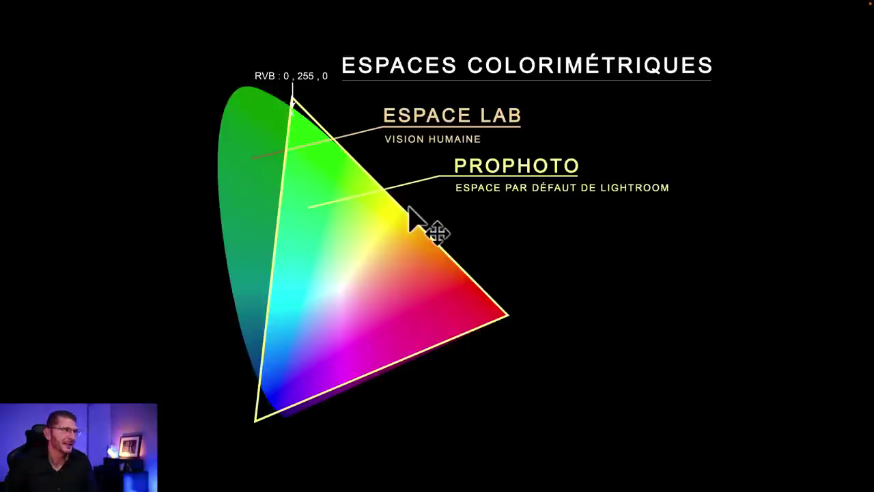
# Show the Adobe RVB98 gamut, labelled 'meilleurs écrans actuels', on the slide
pyautogui.click(409, 207)
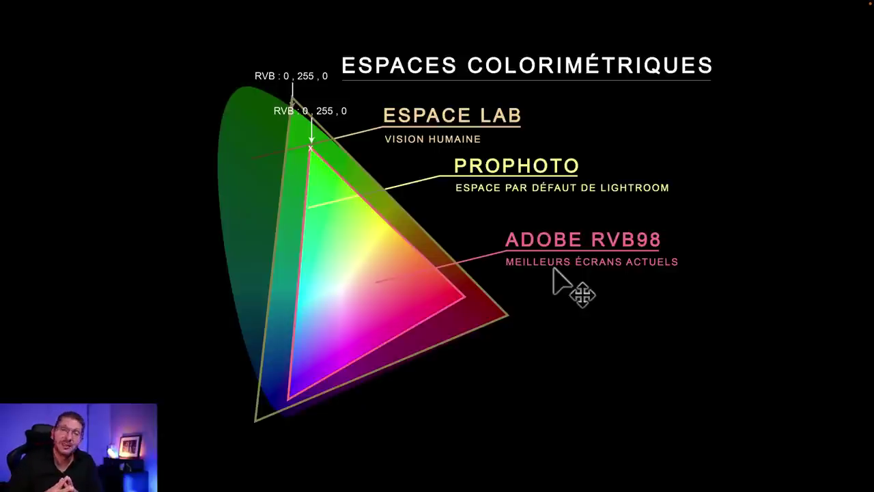
# Show the sRGB gamut, labelled 'images sur internet', on the slide
pyautogui.press('Right')
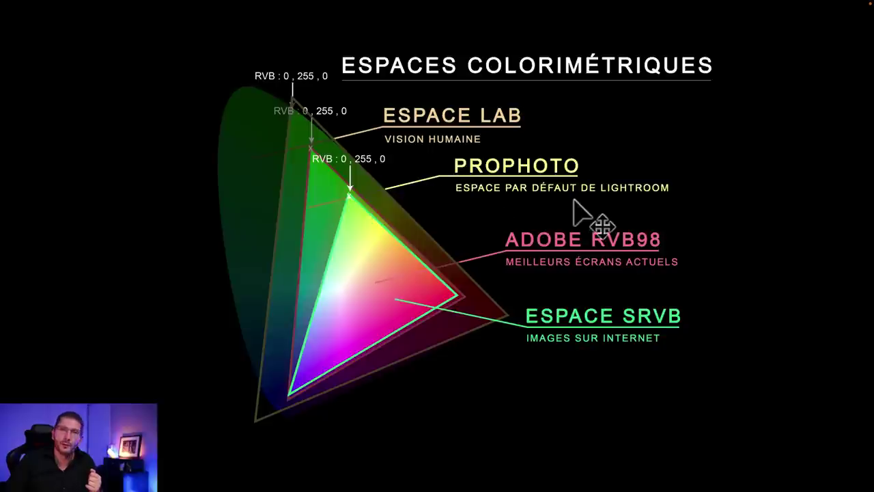
# Show the CMYK print gamut outline labelled 'ESPACE CMJN' on the slide
pyautogui.press('Right')
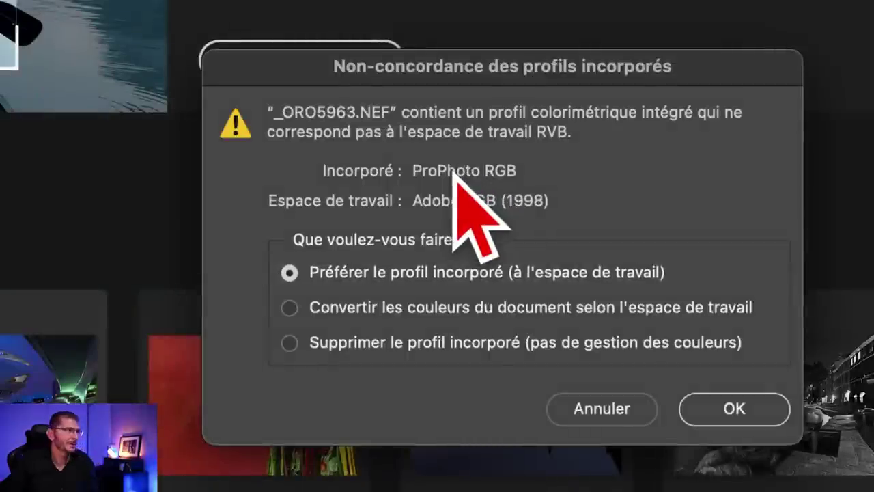
# Open _ORO5963.NEF keeping its embedded ProPhoto RGB profile over the working space
pyautogui.click(438, 304)
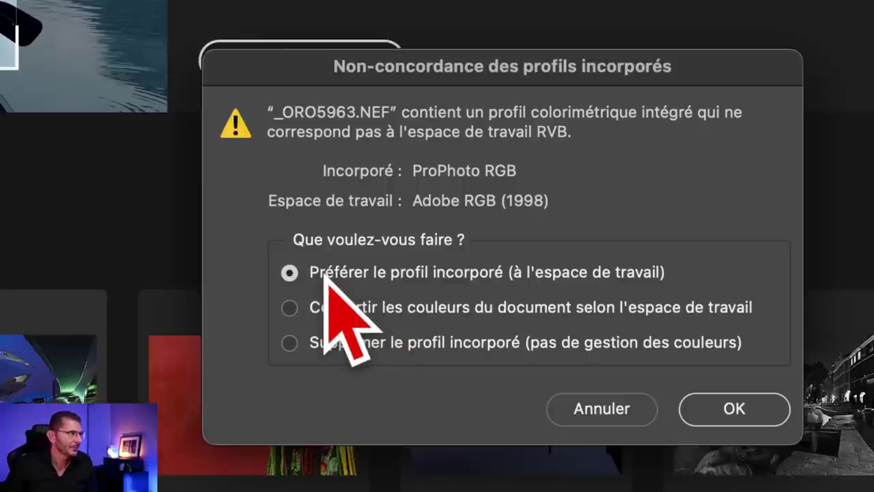
pyautogui.click(326, 272)
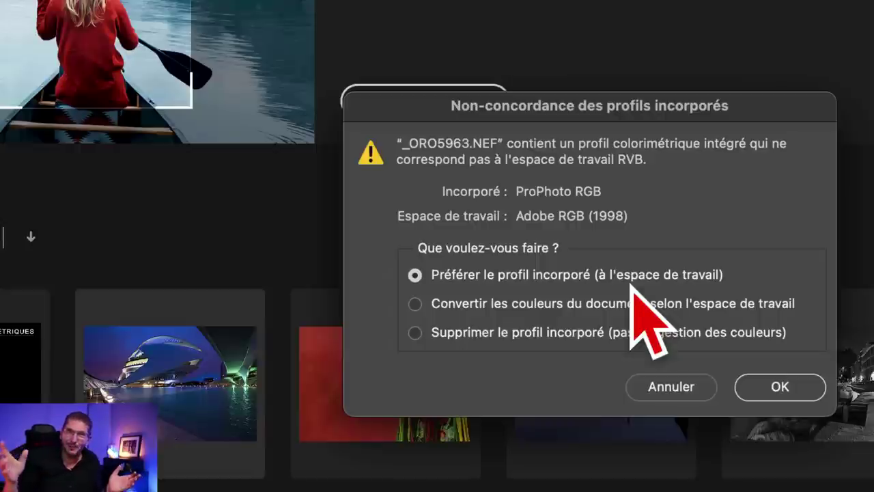
pyautogui.click(560, 327)
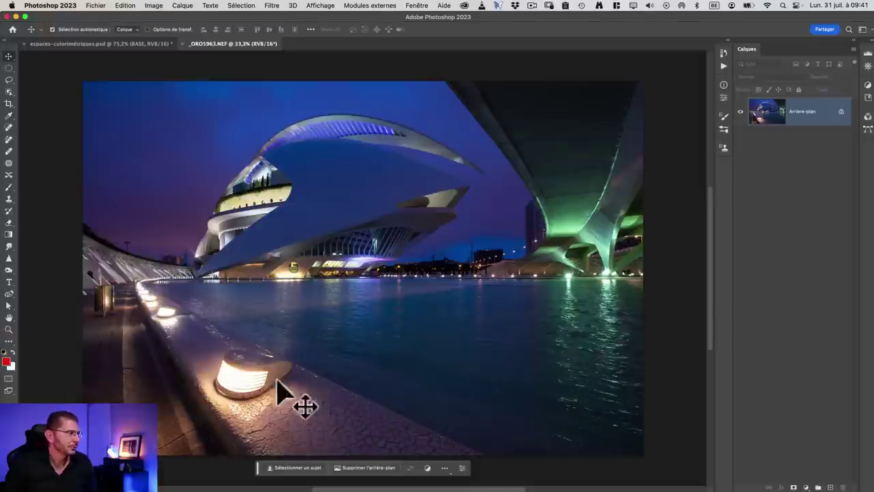
pyautogui.click(127, 489)
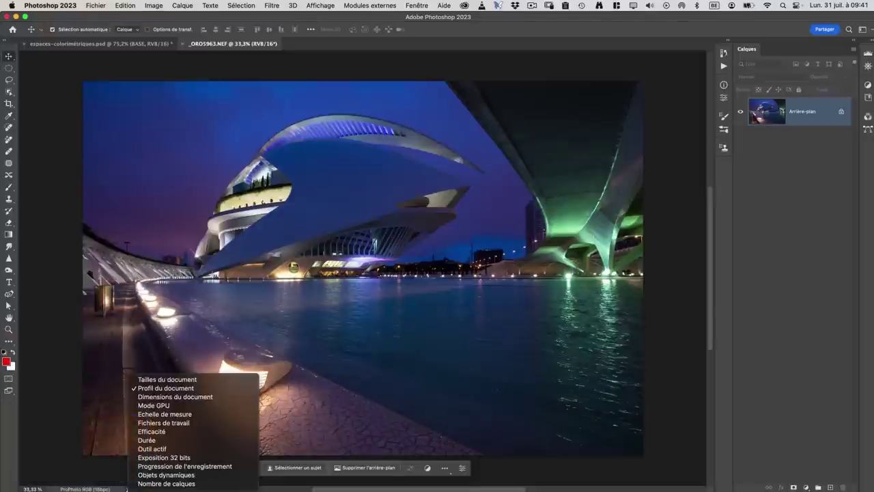
pyautogui.click(124, 487)
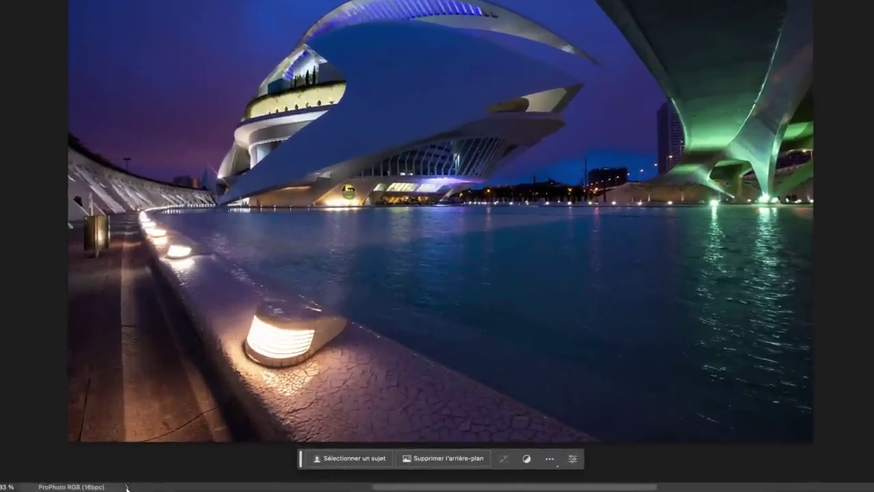
pyautogui.click(127, 487)
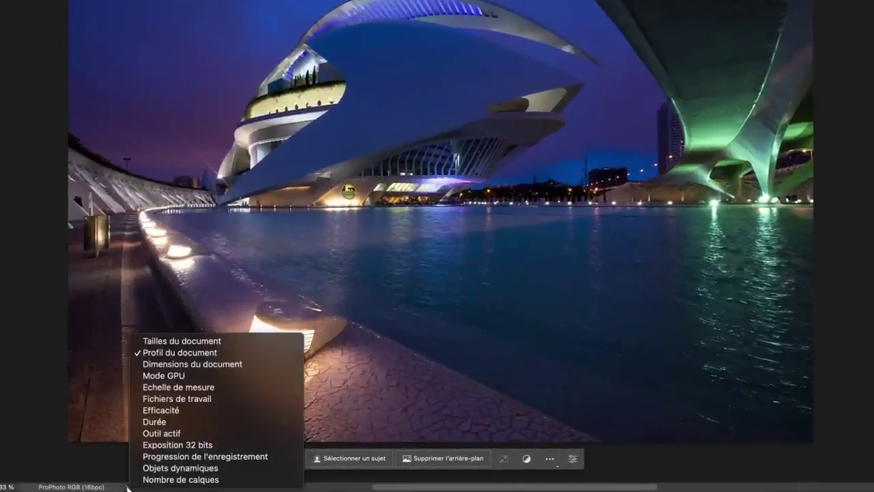
pyautogui.click(177, 341)
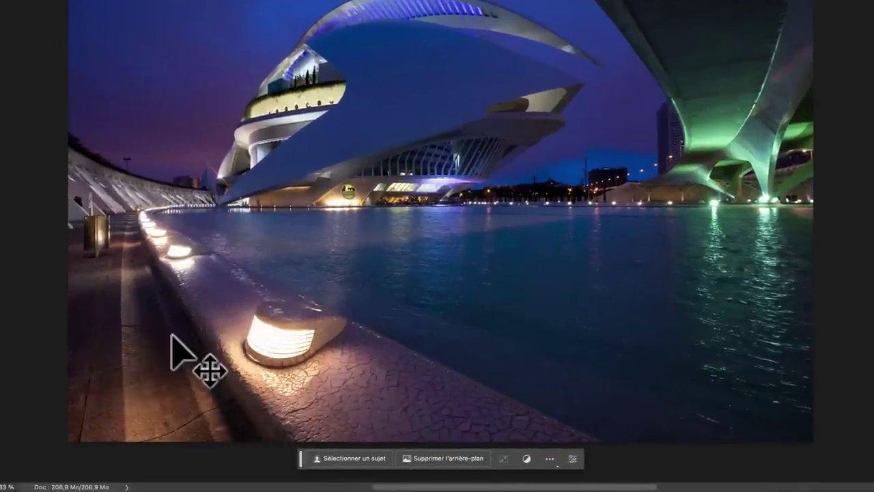
pyautogui.click(127, 487)
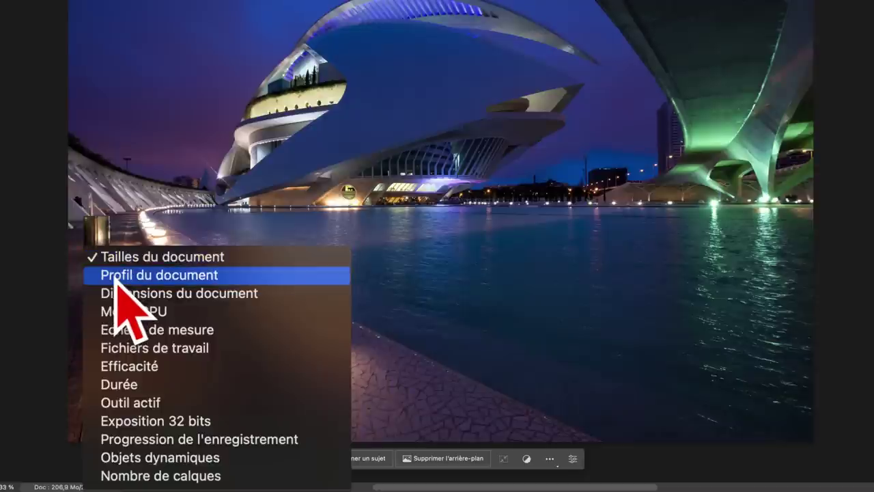
pyautogui.click(116, 276)
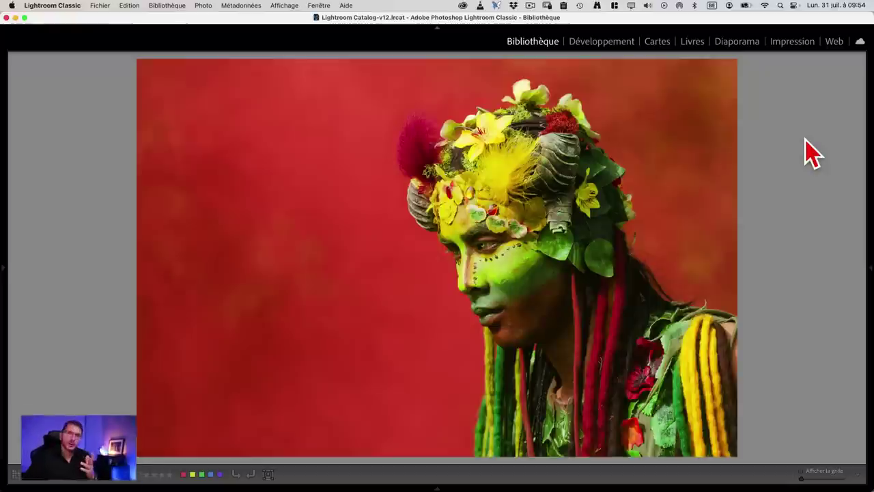
# Send the flower-headdress portrait from Lightroom Classic to Adobe Photoshop 2023
pyautogui.rightClick(406, 196)
pyautogui.moveTo(281, 234)
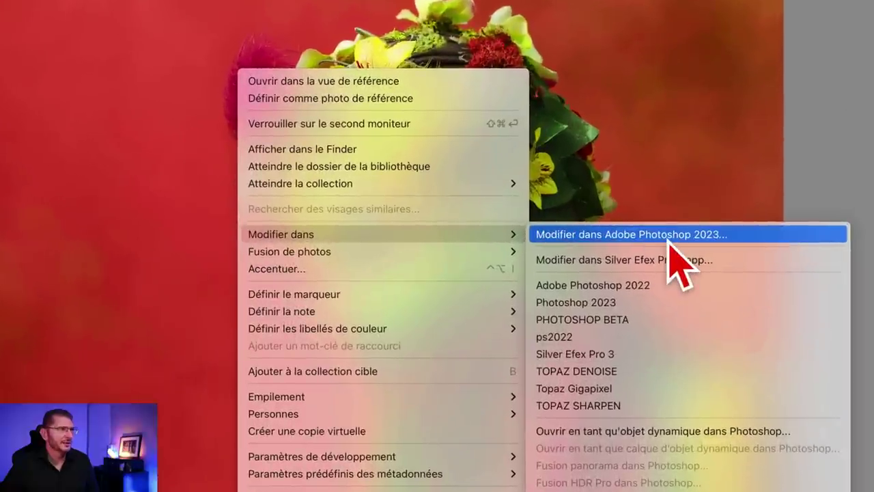
pyautogui.click(668, 236)
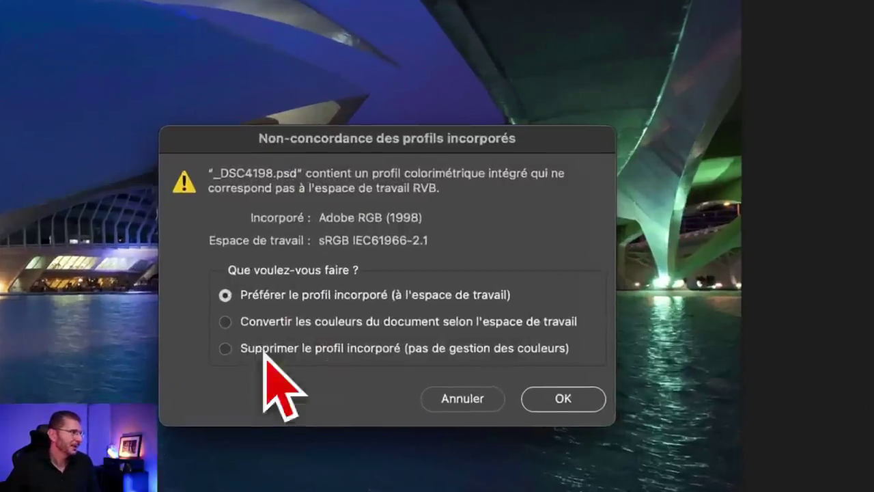
# Open the portrait discarding its embedded Adobe RGB (1998) profile, then switch to Lightroom and back
pyautogui.click(264, 348)
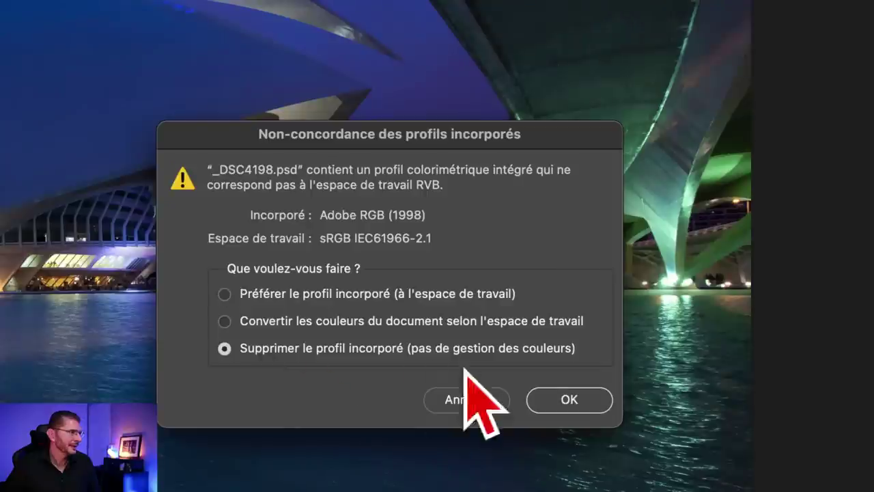
pyautogui.click(567, 399)
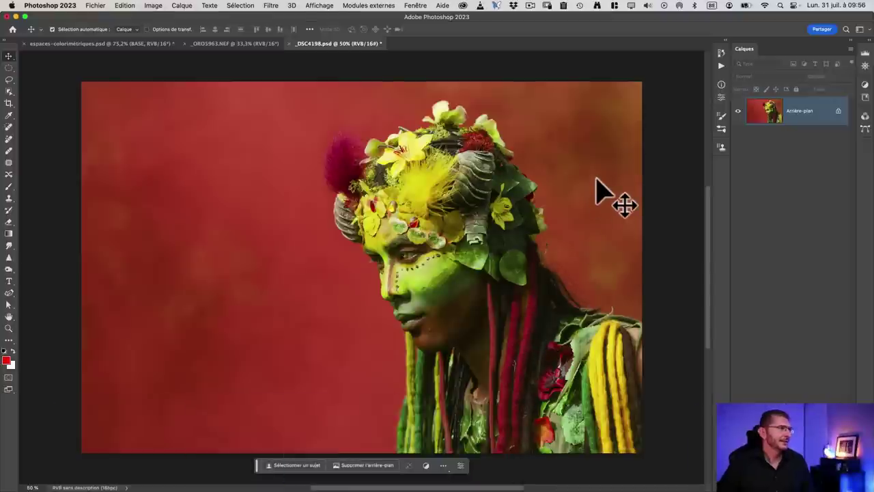
pyautogui.press('super+Tab')
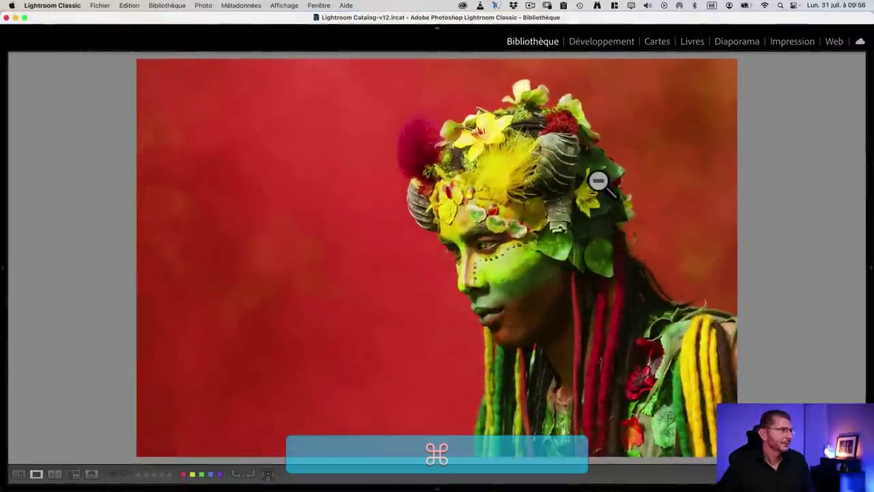
pyautogui.press('super+Tab')
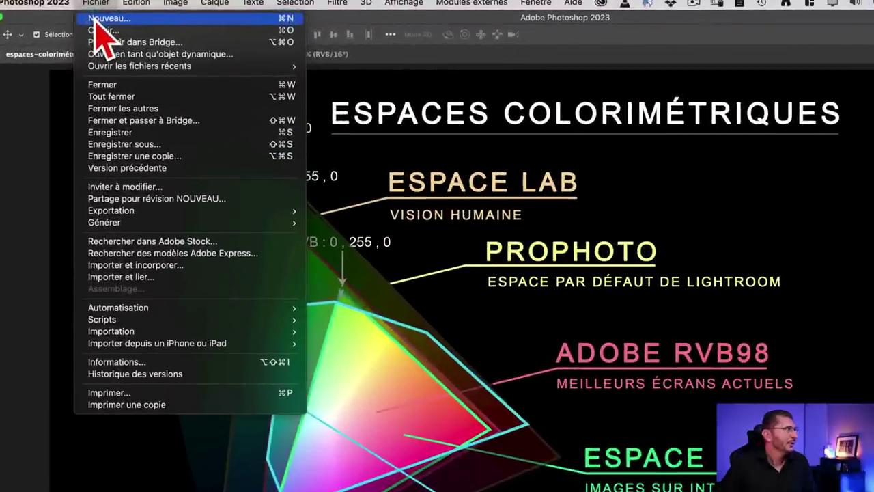
# Create a black 1024 × 1024 px RGB 8-bit document tagged sRGB IEC61966-2.1
pyautogui.click(101, 17)
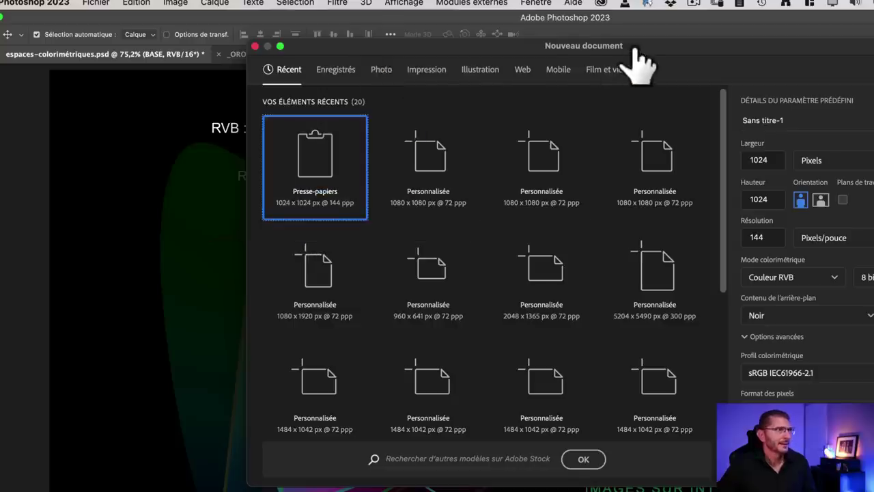
pyautogui.moveTo(638, 50); pyautogui.dragTo(450, 38)
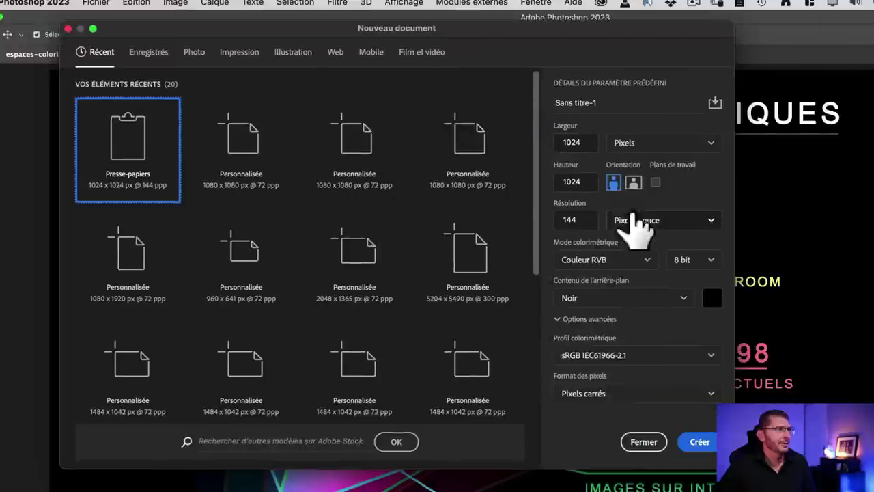
pyautogui.click(615, 267)
pyautogui.click(608, 263)
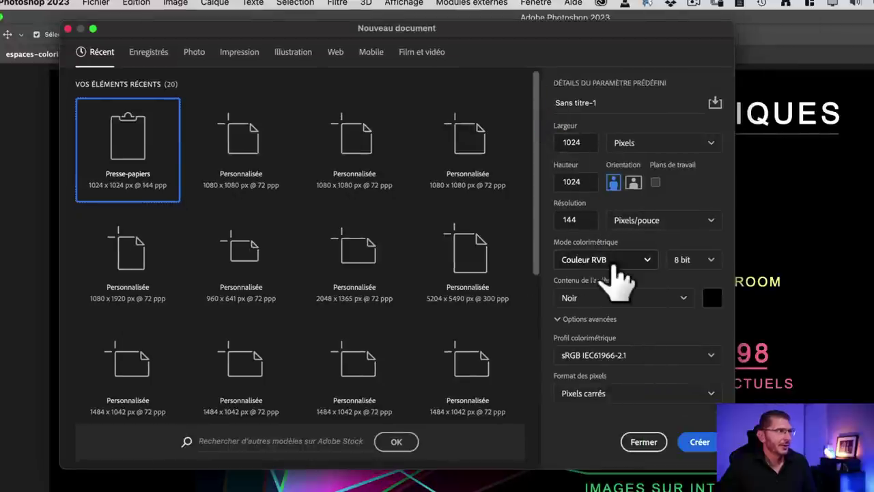
pyautogui.click(609, 357)
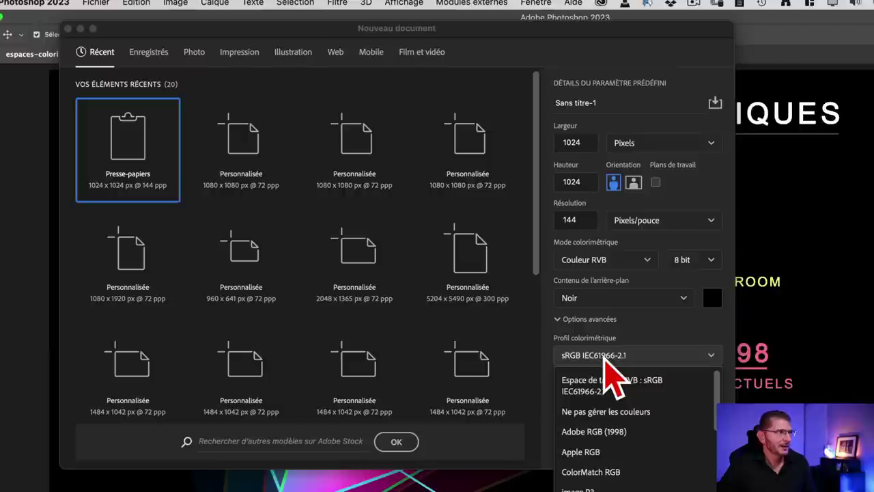
pyautogui.click(724, 355)
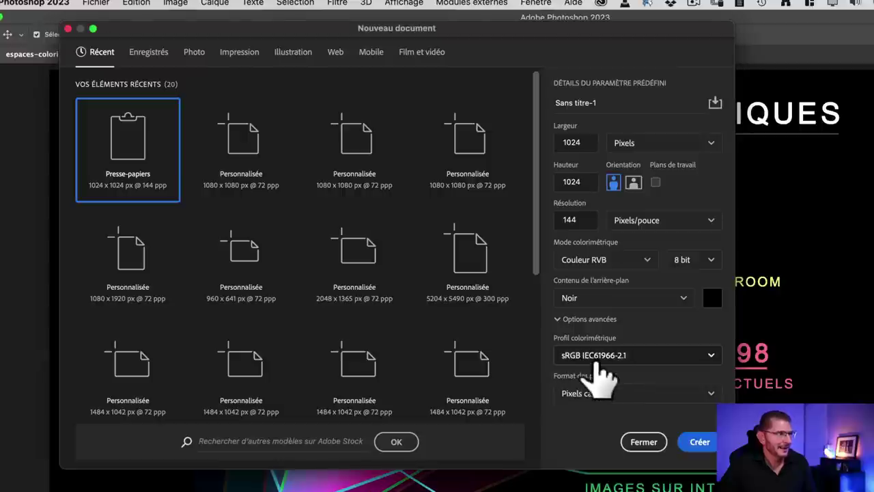
pyautogui.click(603, 358)
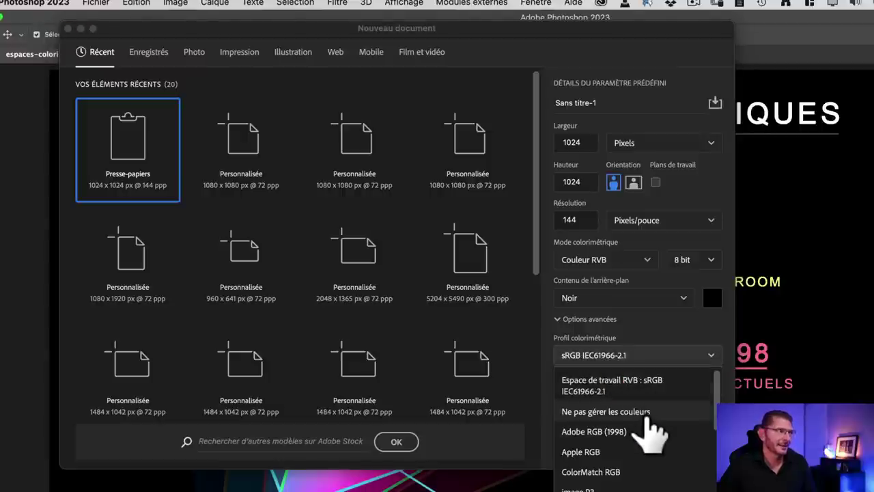
pyautogui.click(615, 358)
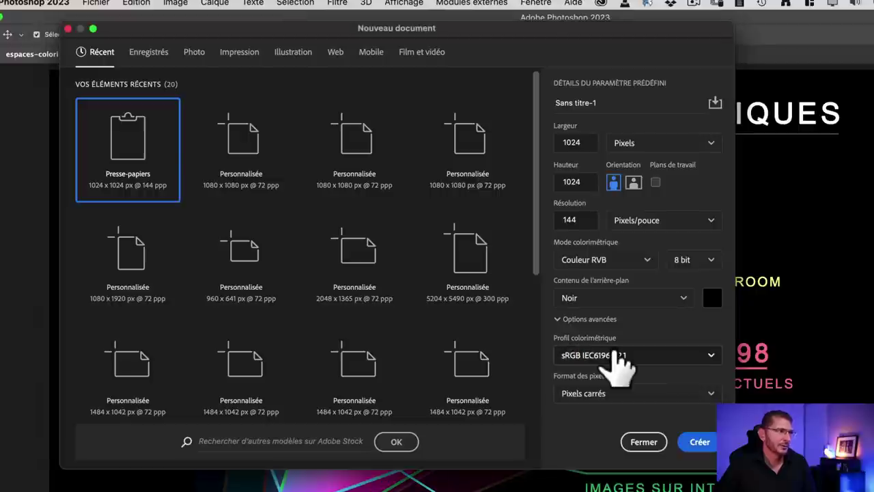
pyautogui.click(704, 442)
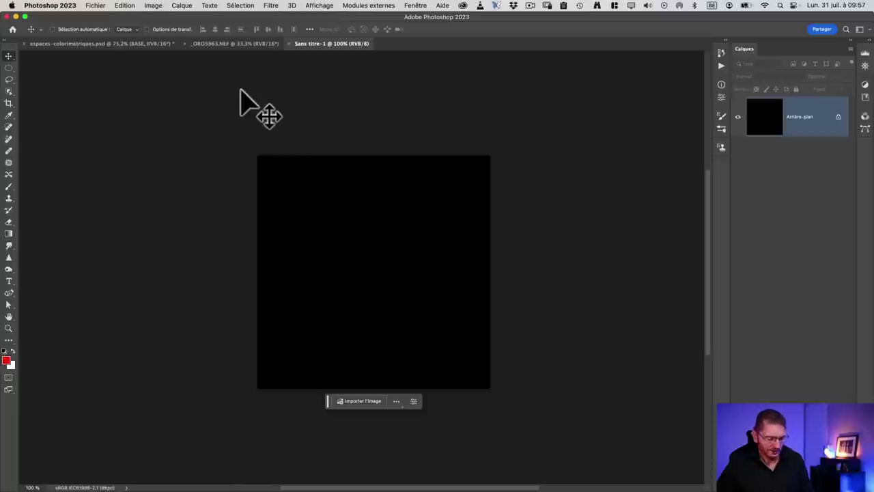
# Save the black sRGB document as sRVB.psd in the ESPACES COLO folder
pyautogui.press('super+s')
pyautogui.click(503, 336)
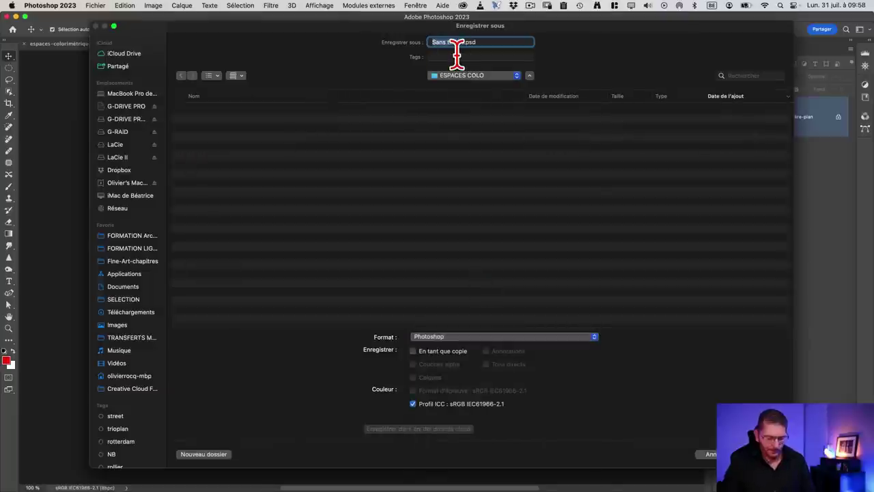
pyautogui.press('Return')
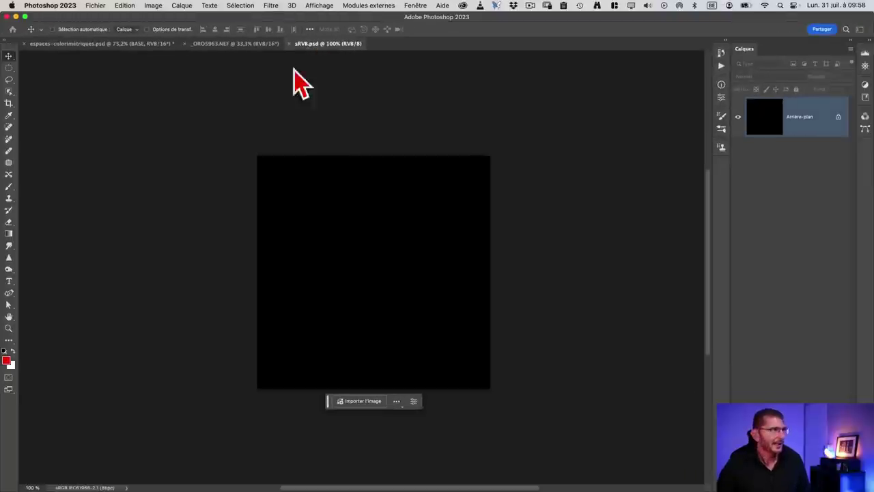
pyautogui.press('super+n')
# Create the new black document with the Adobe RGB (1998) profile and save it as ADOBE RVB 98.psd
pyautogui.click(553, 265)
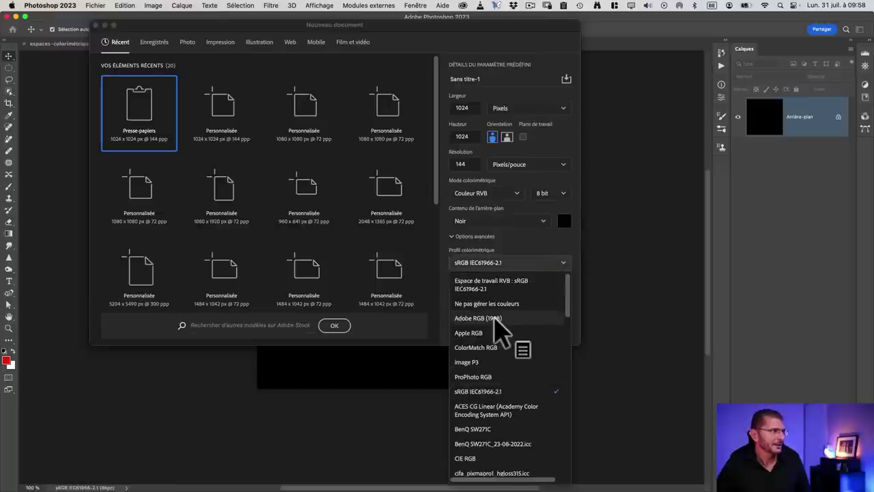
pyautogui.click(498, 319)
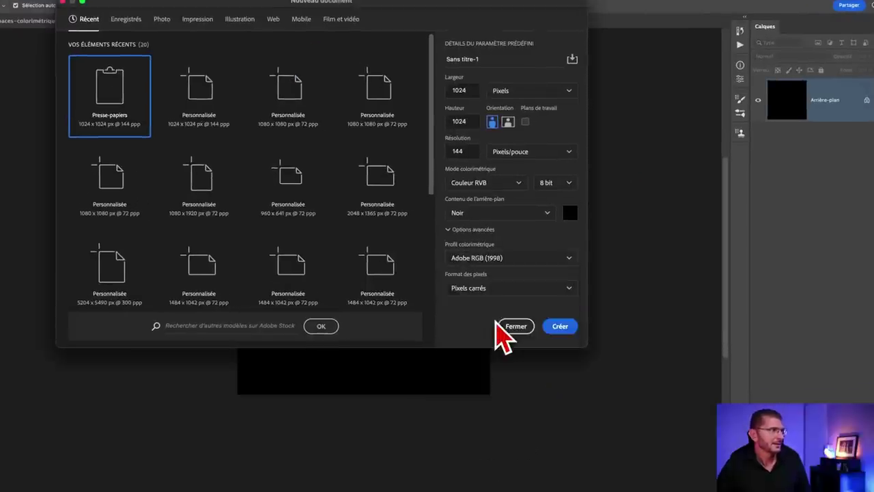
pyautogui.click(560, 326)
pyautogui.press('super+s')
pyautogui.write('ADOBE RVB 98.psd')
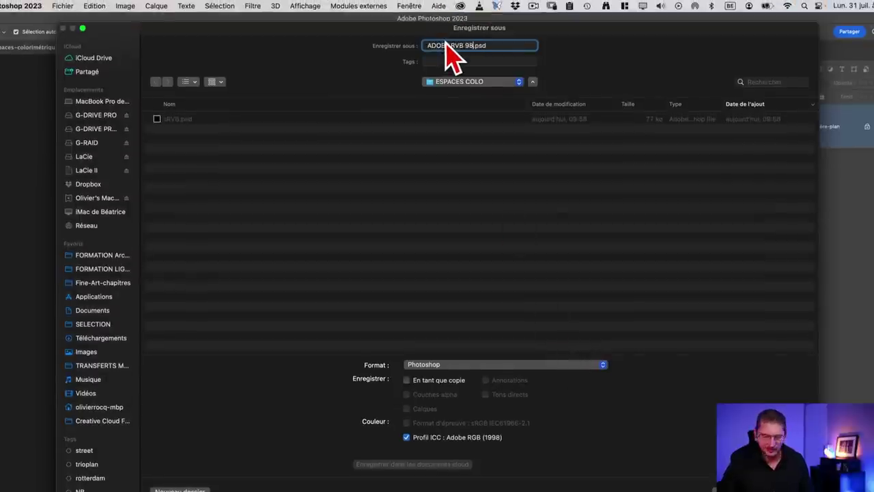
pyautogui.press('Return')
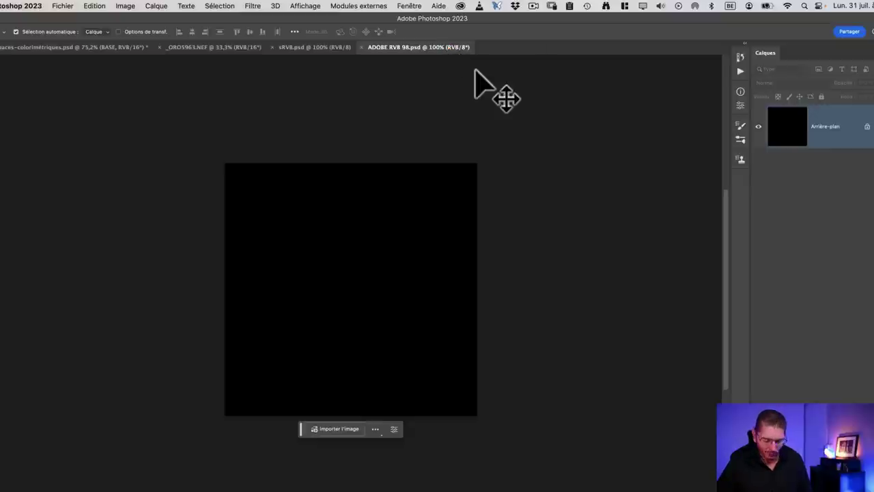
# Create another black 1024 px document with the ProPhoto RGB profile
pyautogui.click(63, 6)
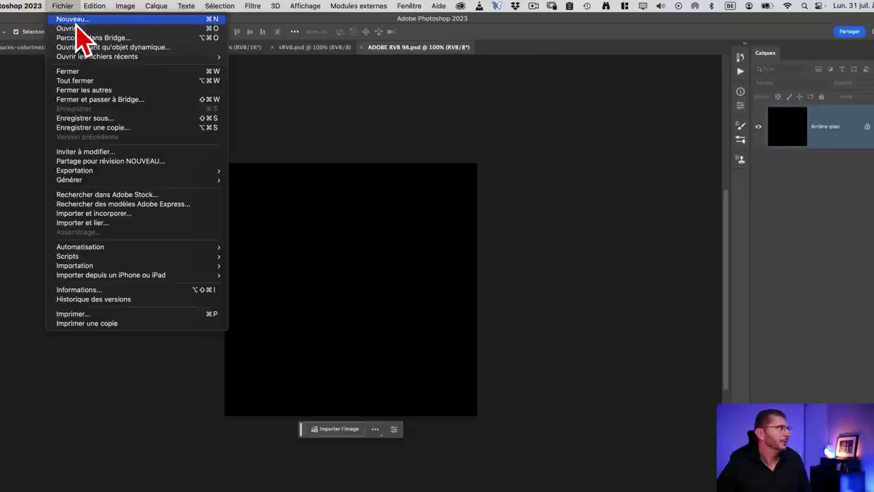
pyautogui.click(77, 22)
pyautogui.click(516, 285)
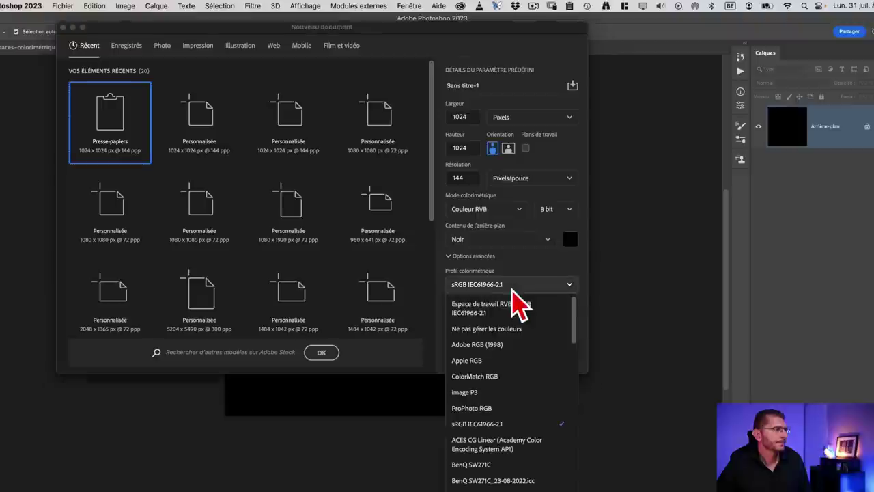
pyautogui.click(508, 405)
pyautogui.click(520, 286)
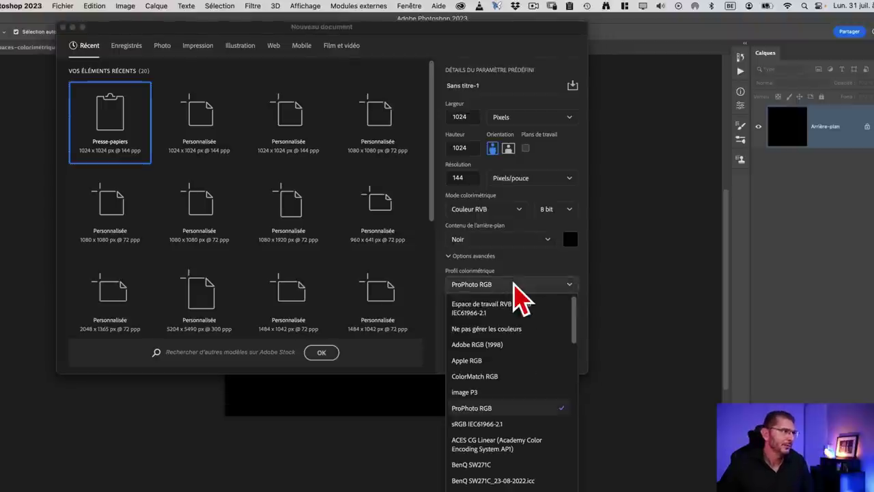
pyautogui.scroll(-5, 525, 369)
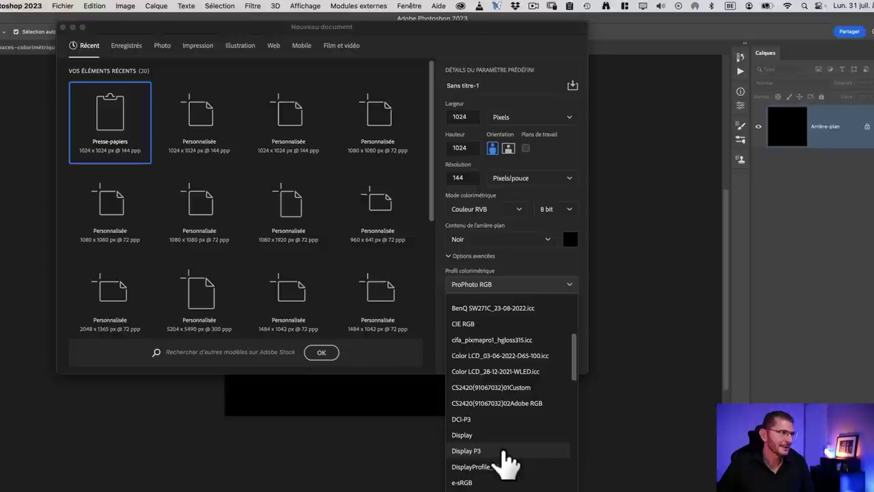
pyautogui.scroll(5, 516, 429)
pyautogui.click(507, 408)
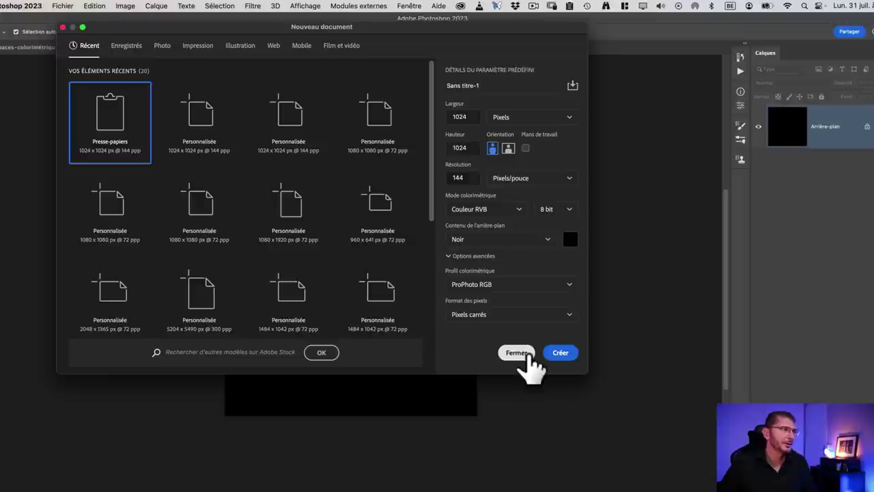
pyautogui.click(561, 353)
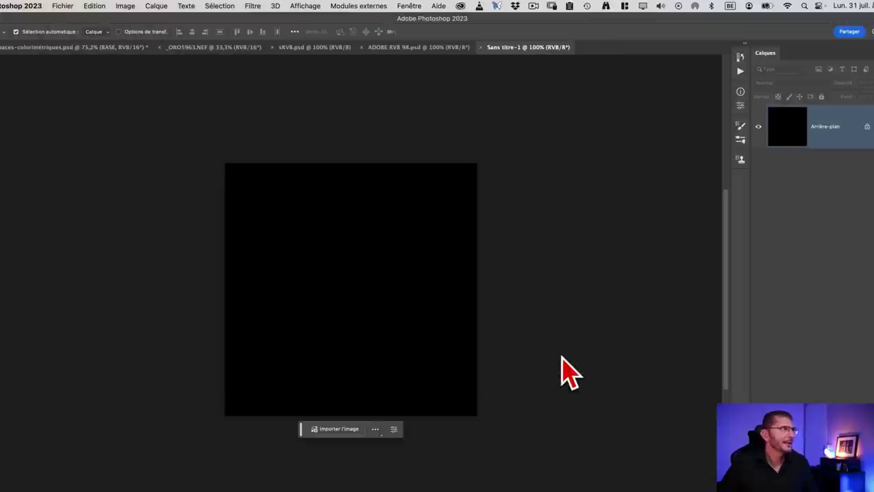
# Save it as PROPHOTO.psd and bring the sRVB.psd document to the front
pyautogui.press('super+s')
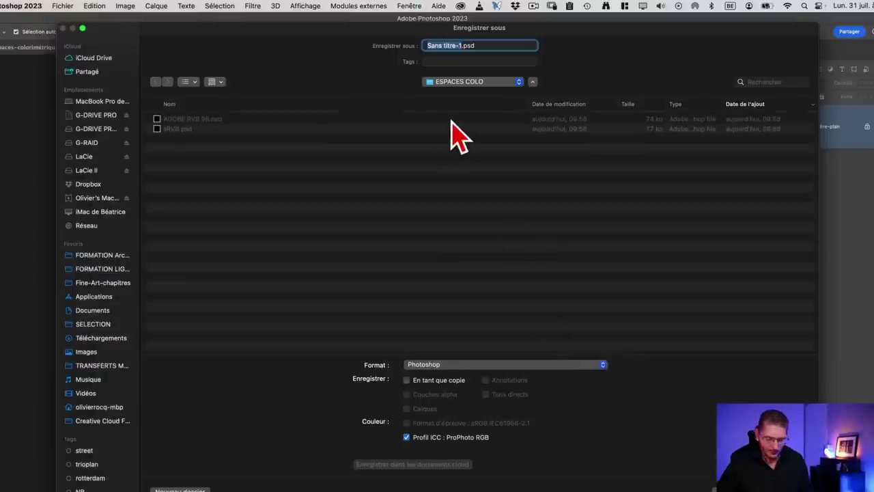
pyautogui.write('PHOTO')
pyautogui.press('Return')
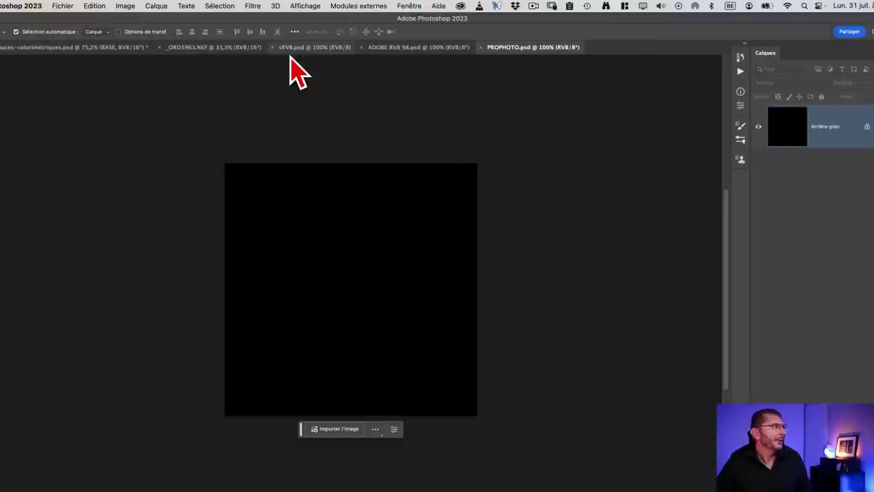
pyautogui.click(290, 49)
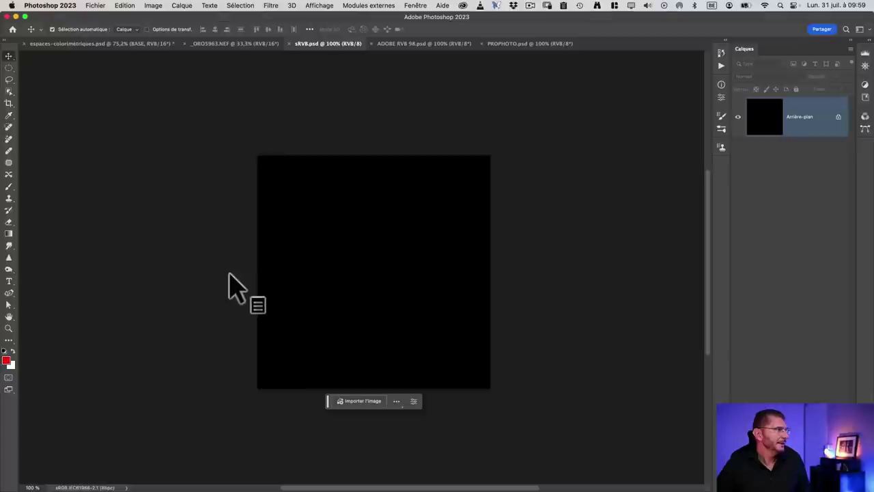
# Set the foreground colour to pure red ff0000 (R 255, G 0, B 0) in the colour picker
pyautogui.click(6, 360)
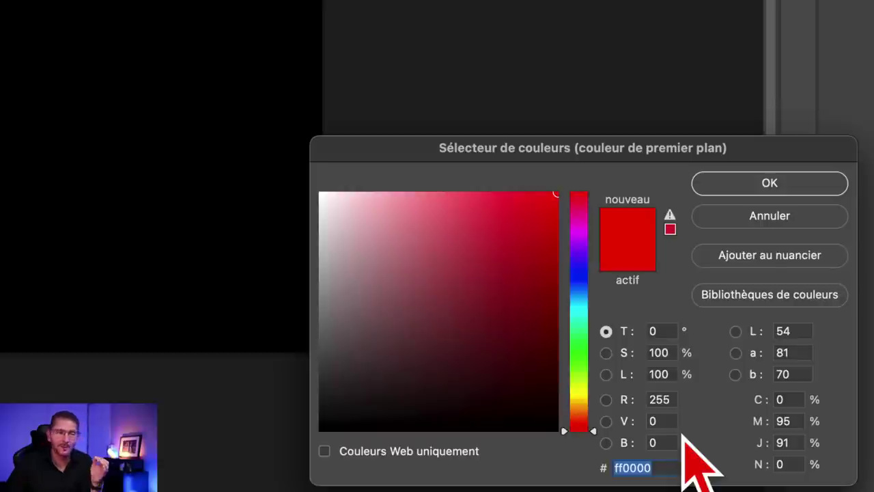
pyautogui.click(606, 400)
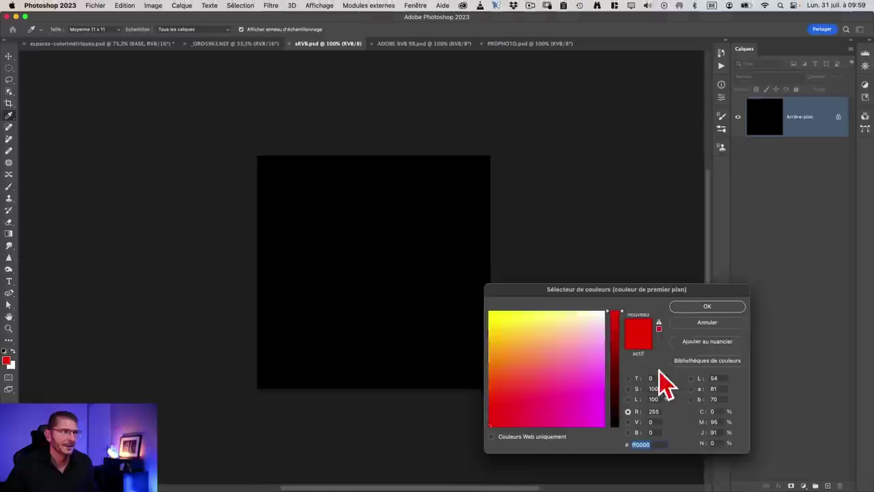
pyautogui.click(686, 308)
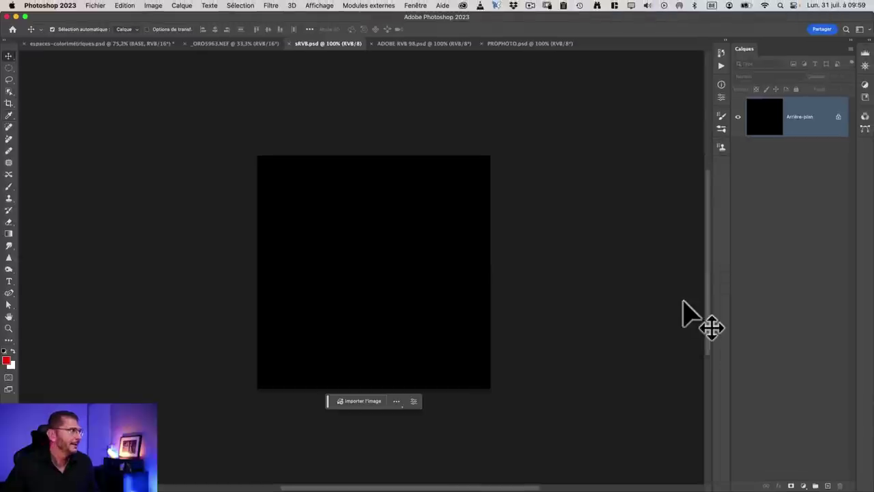
# Fill the sRVB.psd canvas with the red foreground colour, then switch to ADOBE RVB 98.psd
pyautogui.click(125, 7)
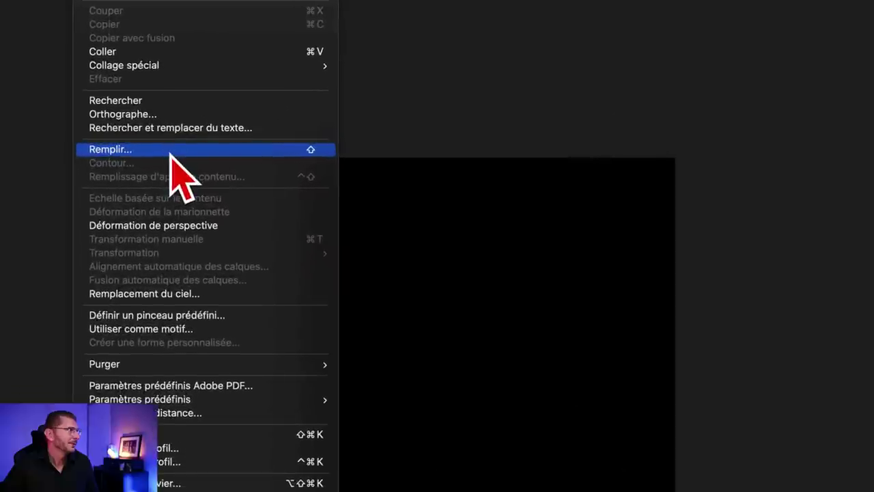
pyautogui.click(171, 152)
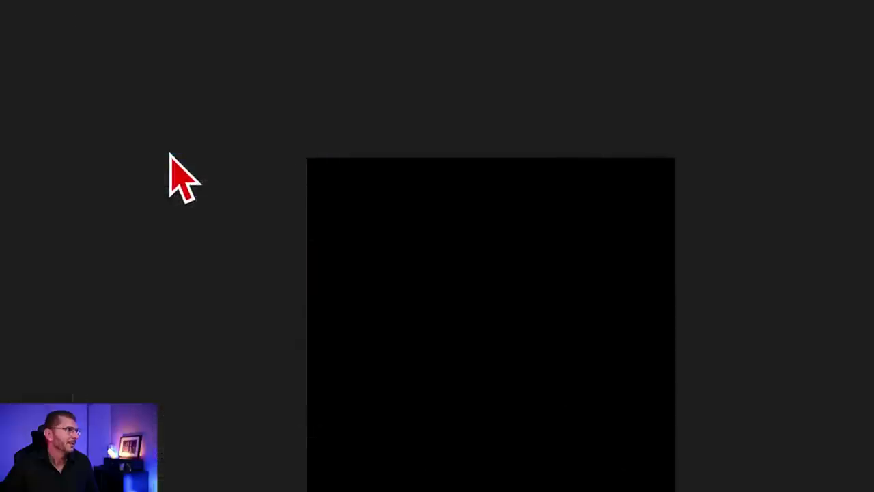
pyautogui.click(333, 273)
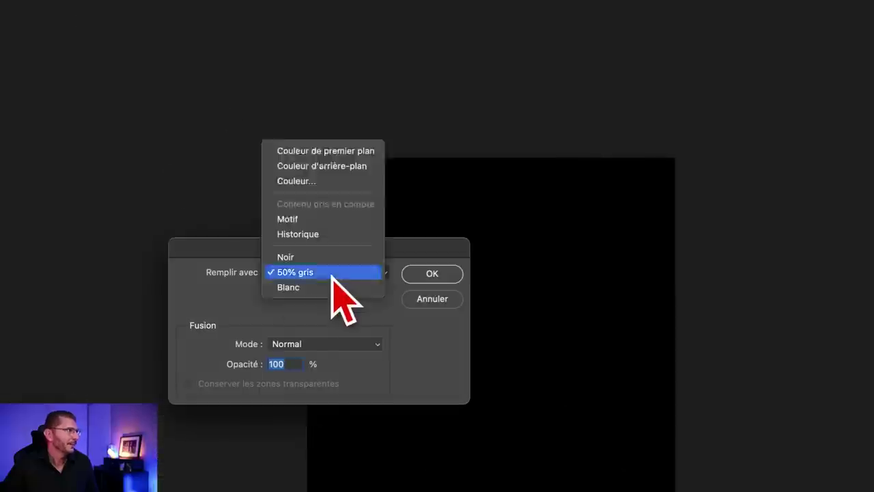
pyautogui.click(321, 151)
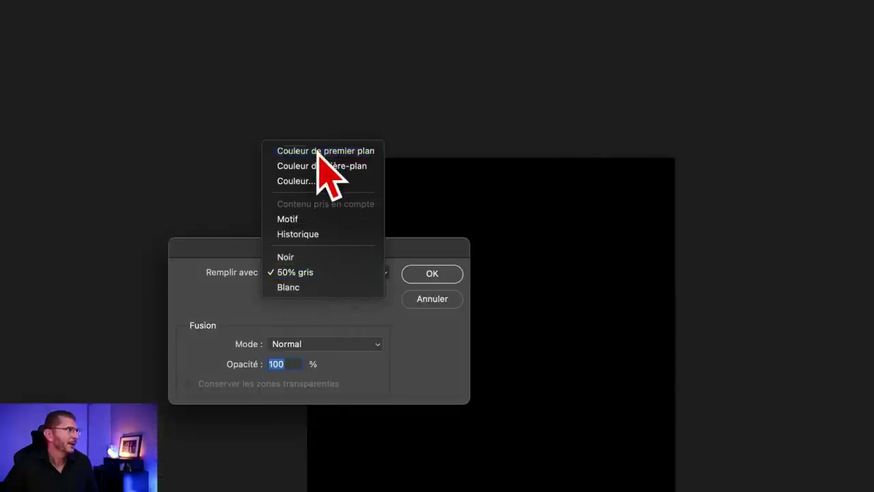
pyautogui.click(420, 273)
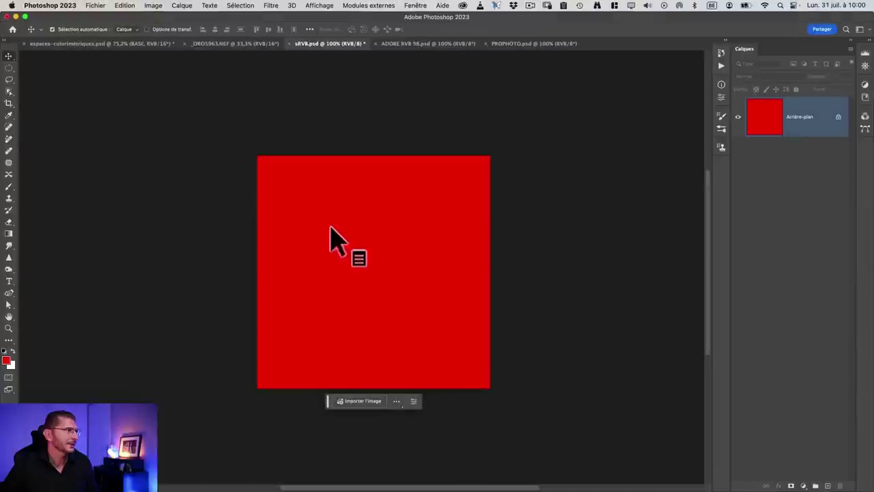
pyautogui.click(412, 46)
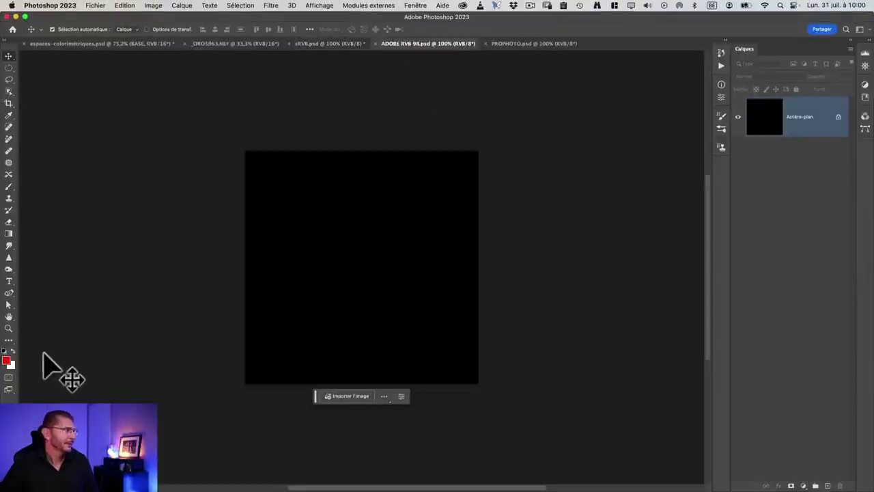
# Confirm the foreground is still red, fill ADOBE RVB 98.psd with it, then switch to PROPHOTO.psd
pyautogui.click(7, 361)
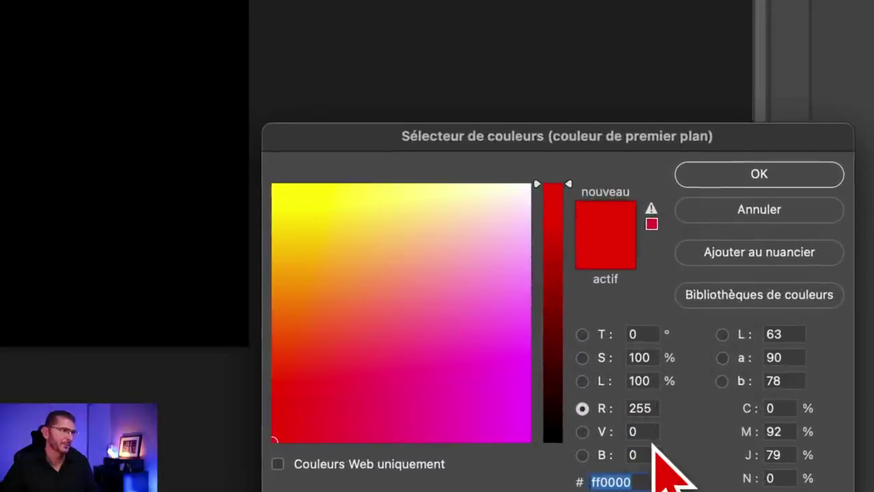
pyautogui.click(759, 174)
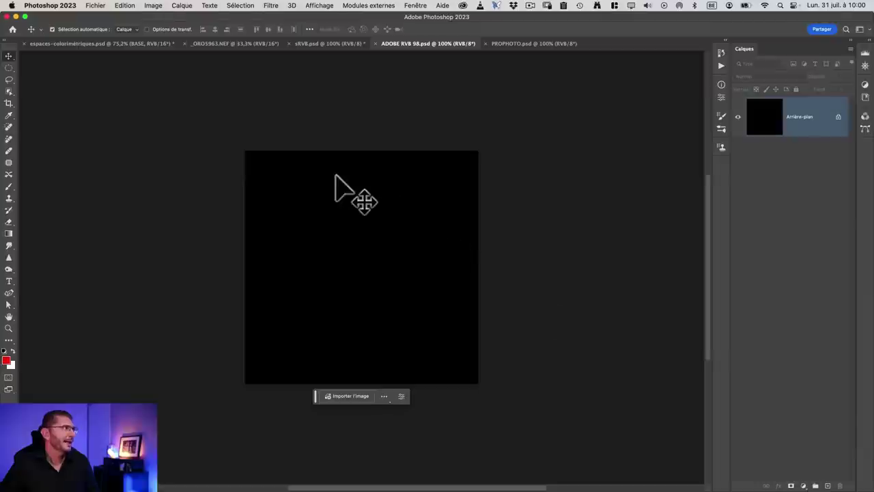
pyautogui.click(125, 5)
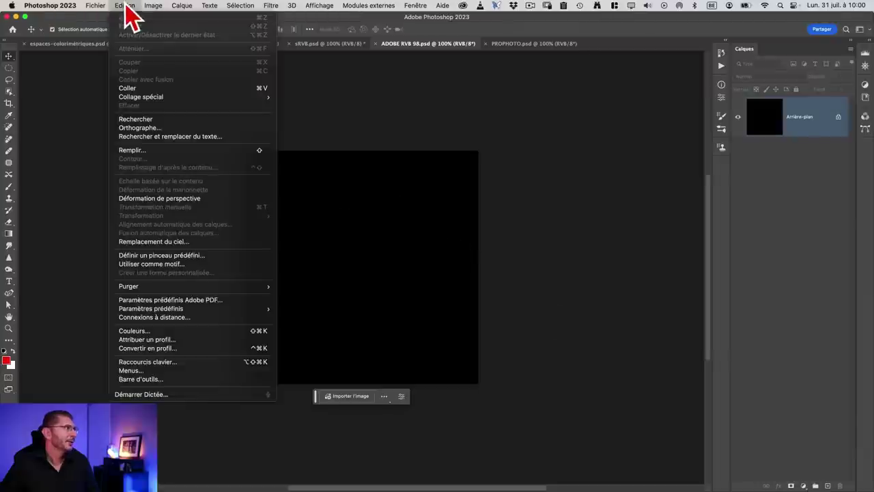
pyautogui.click(140, 151)
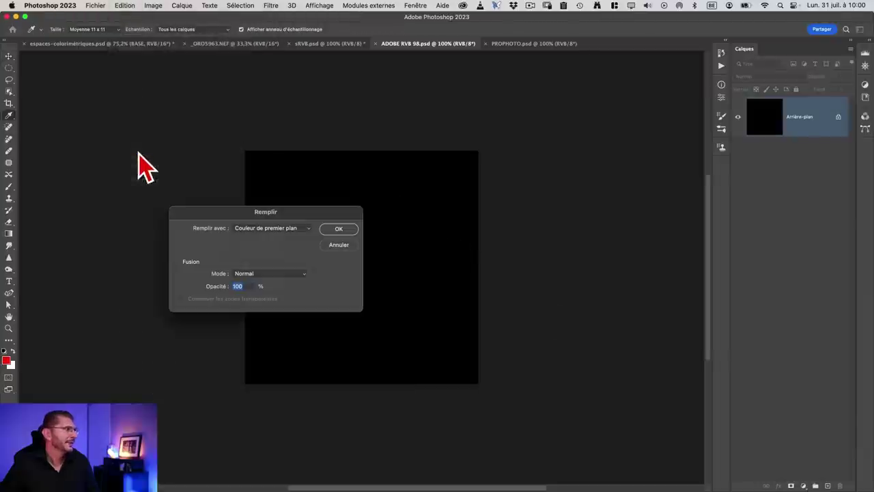
pyautogui.click(333, 231)
pyautogui.press('v')
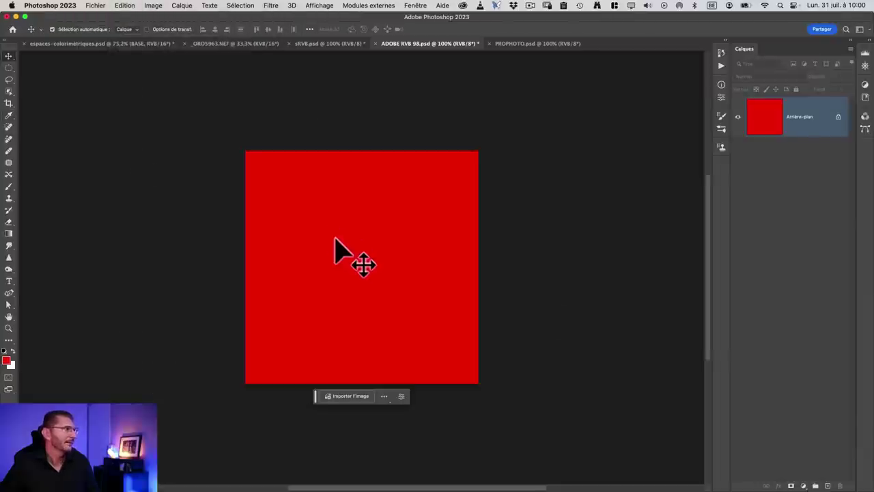
pyautogui.click(536, 45)
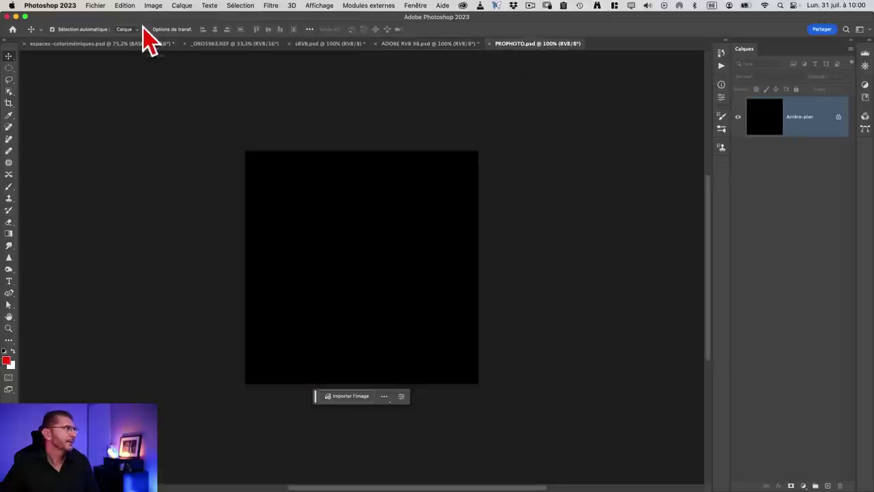
# Fill the PROPHOTO.psd canvas with the red foreground colour
pyautogui.click(125, 6)
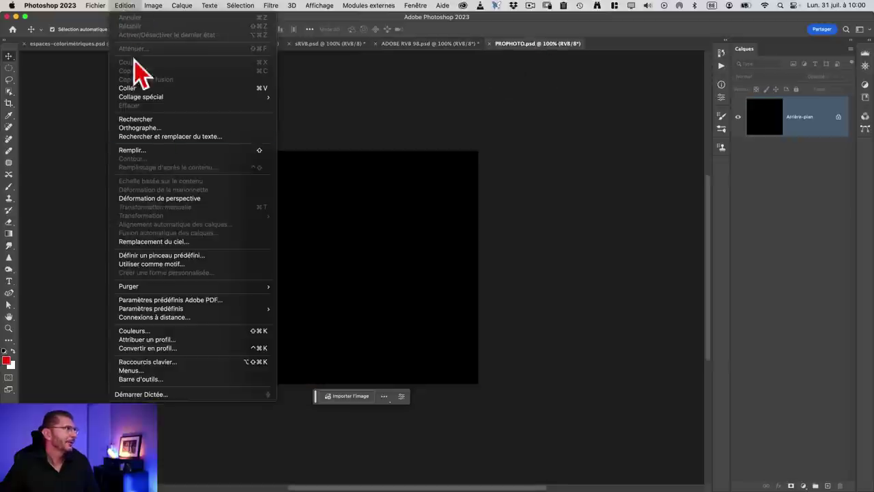
pyautogui.click(140, 151)
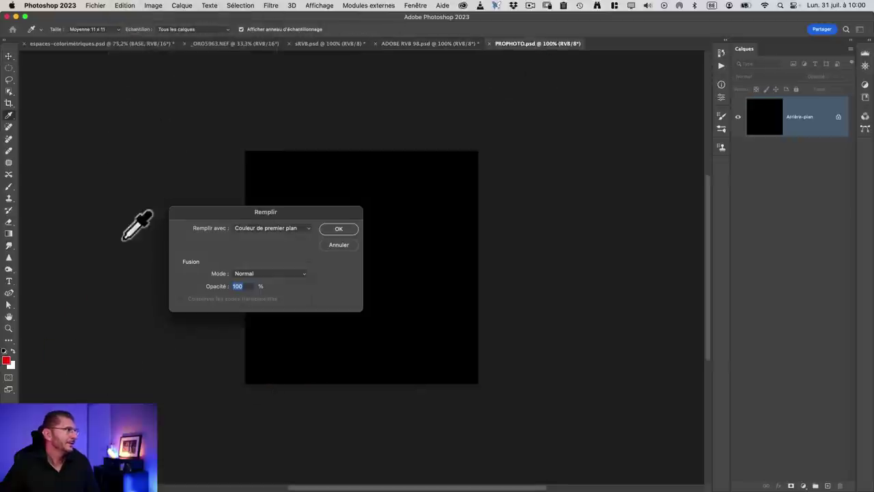
pyautogui.click(339, 229)
pyautogui.press('v')
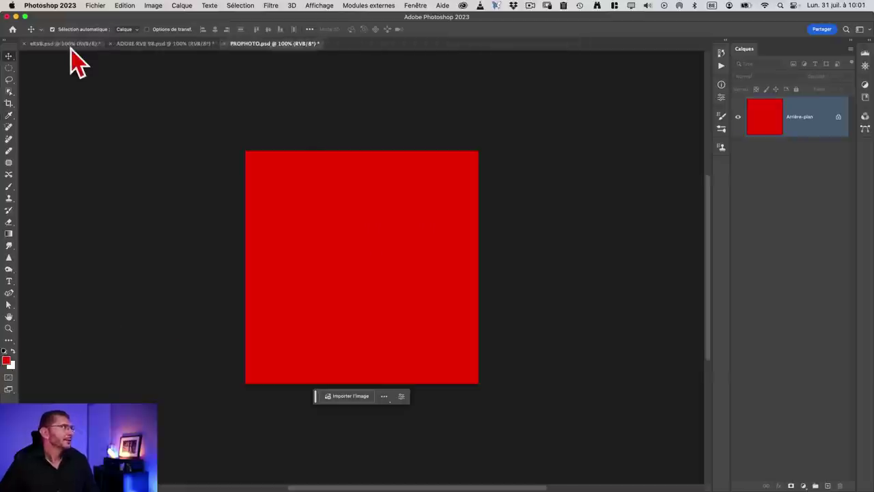
# Compare the red in each document tab, ending back on sRVB.psd
pyautogui.click(68, 45)
pyautogui.click(168, 45)
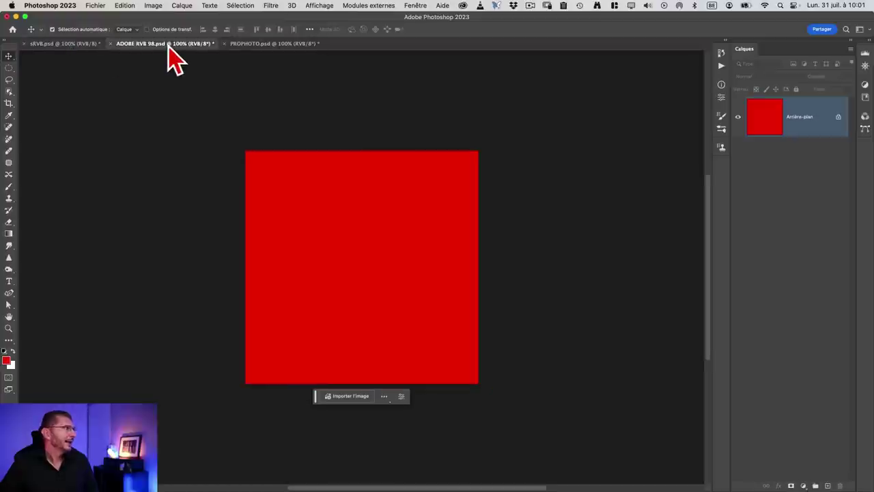
pyautogui.click(254, 45)
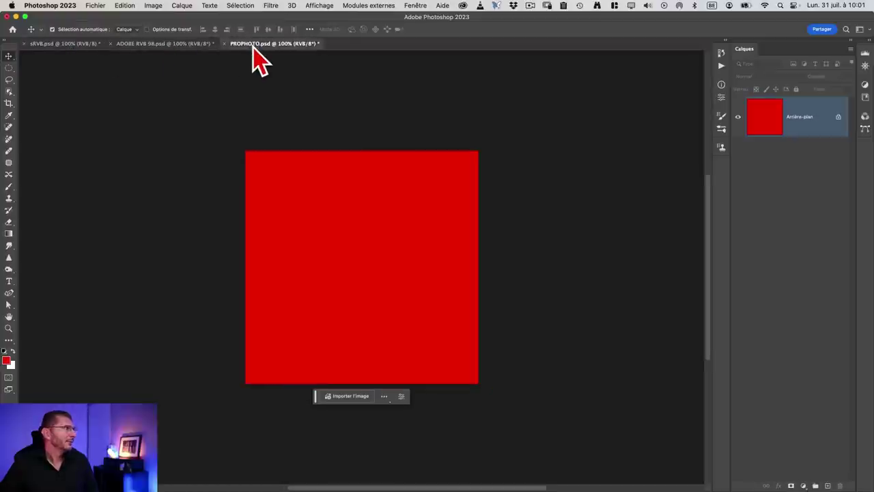
pyautogui.click(79, 45)
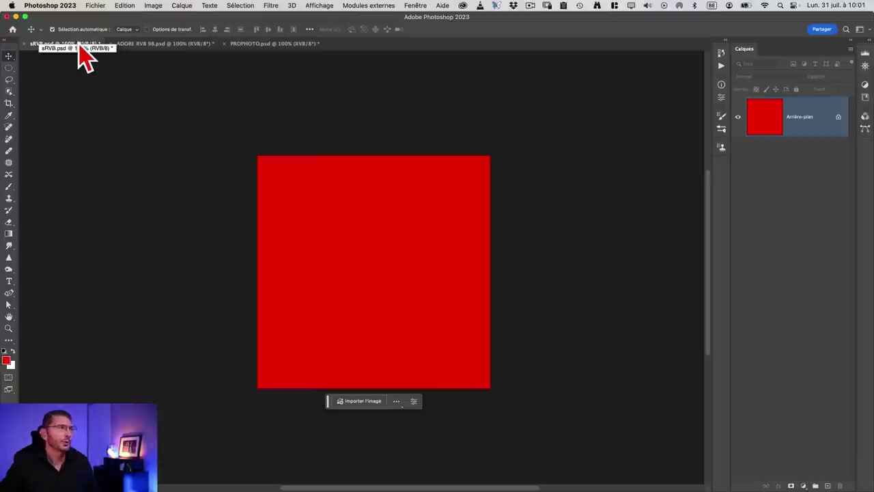
# Tile the three documents vertically with Fenêtre > Réorganiser > Tout disposer en mosaïque verticale
pyautogui.click(418, 6)
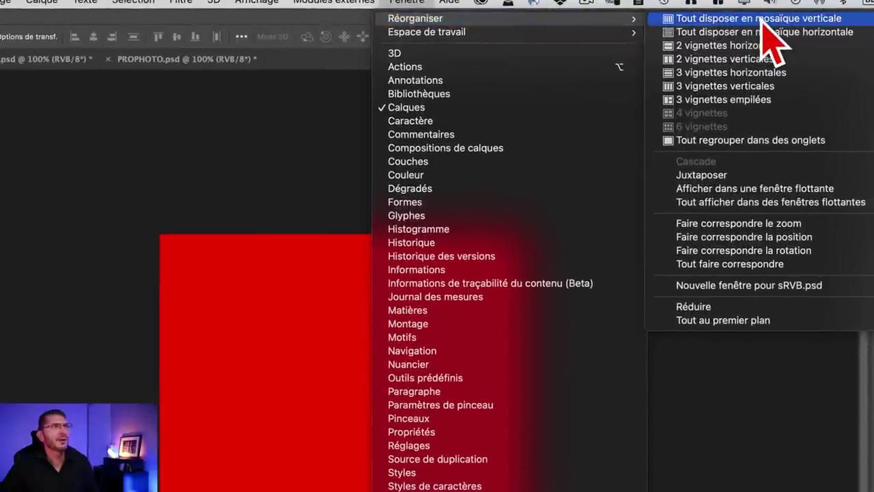
pyautogui.click(761, 20)
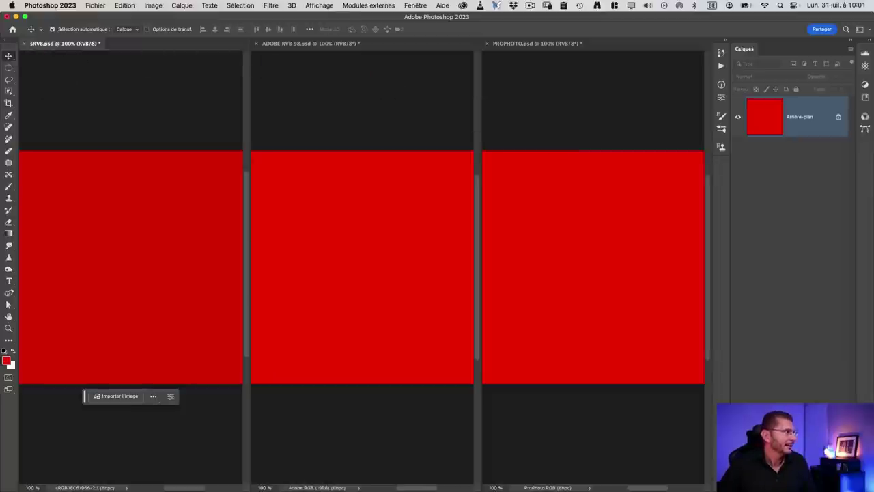
# Keep pure red ff0000 as the foreground colour in the Colour Picker
pyautogui.click(7, 362)
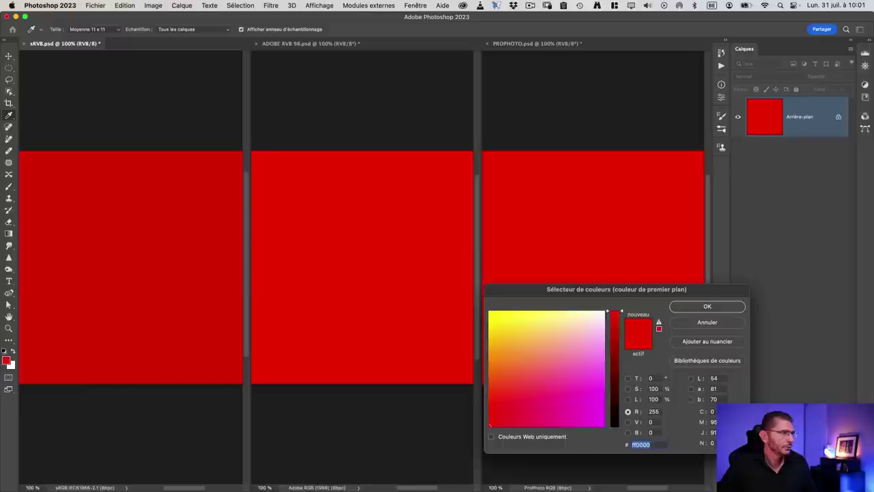
pyautogui.click(703, 324)
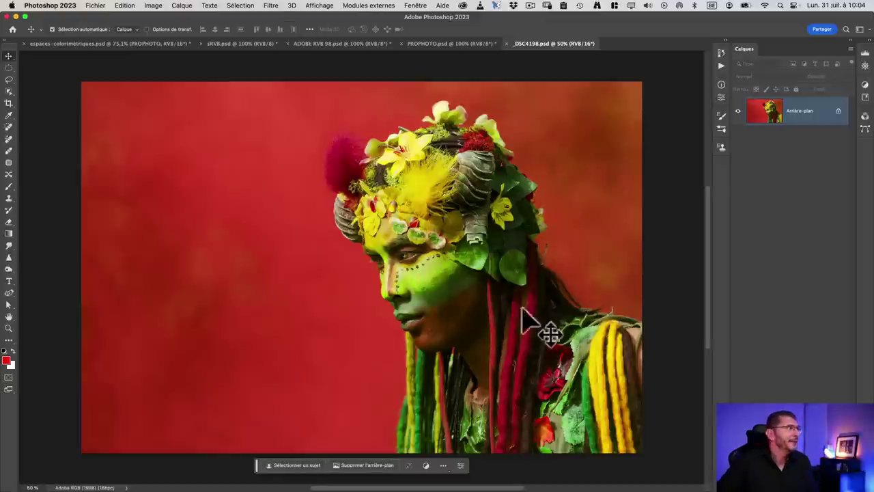
# Bring the espaces-colorimétriques colour-spaces diagram document to the front
pyautogui.click(109, 43)
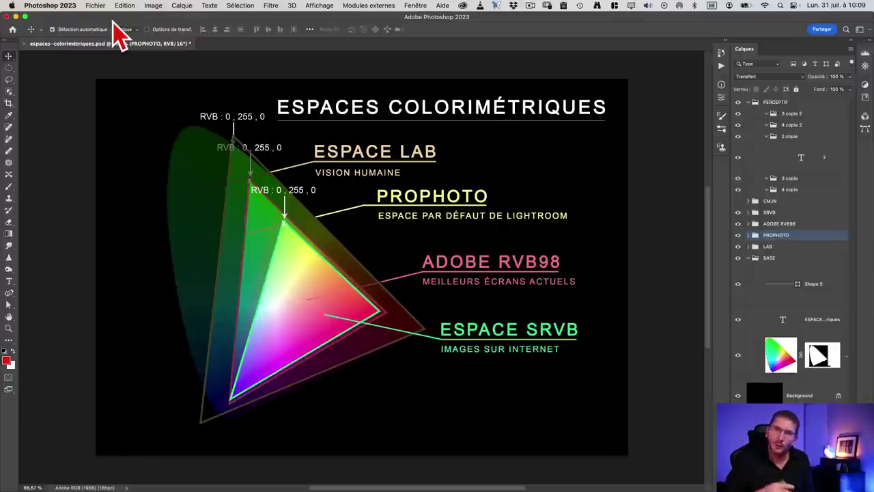
# Show the Valencia night architecture photo in Lightroom's Développement module with panels hidden
pyautogui.press('super+Tab')
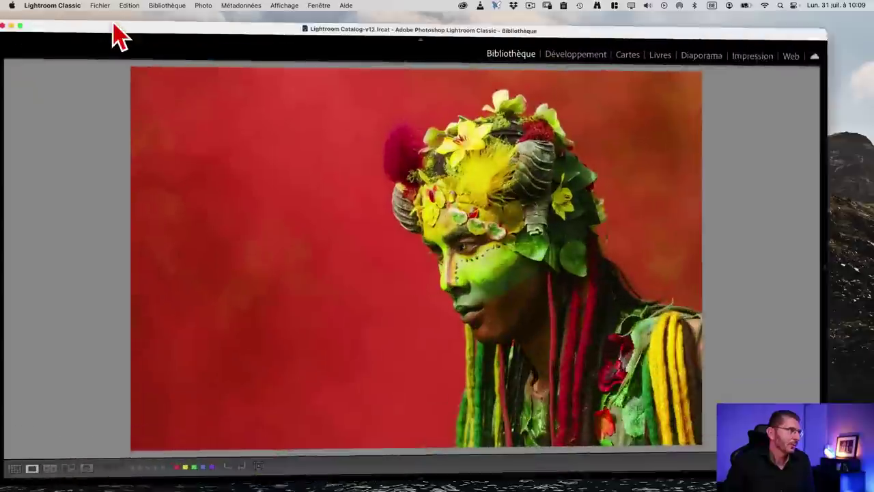
pyautogui.press('Right')
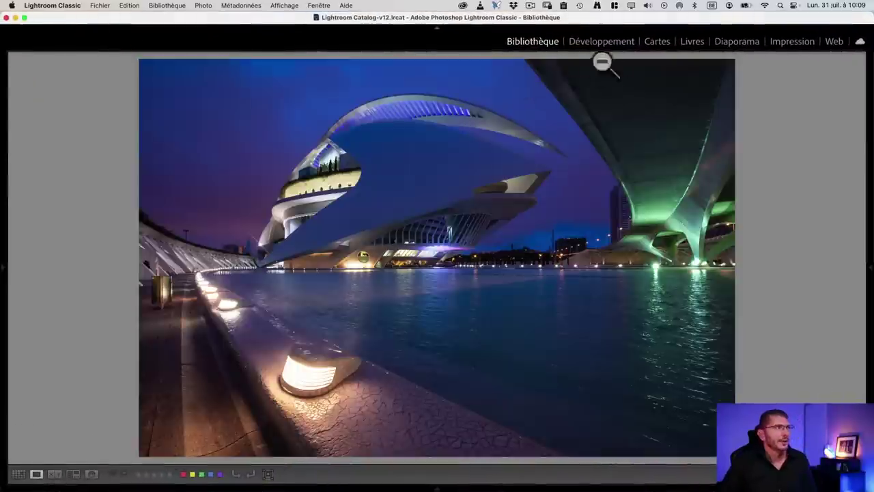
pyautogui.click(592, 46)
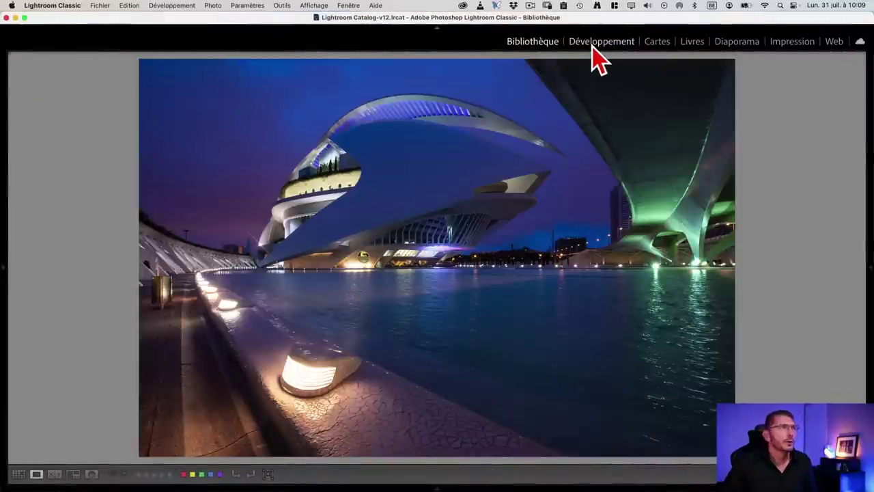
pyautogui.press('F7')
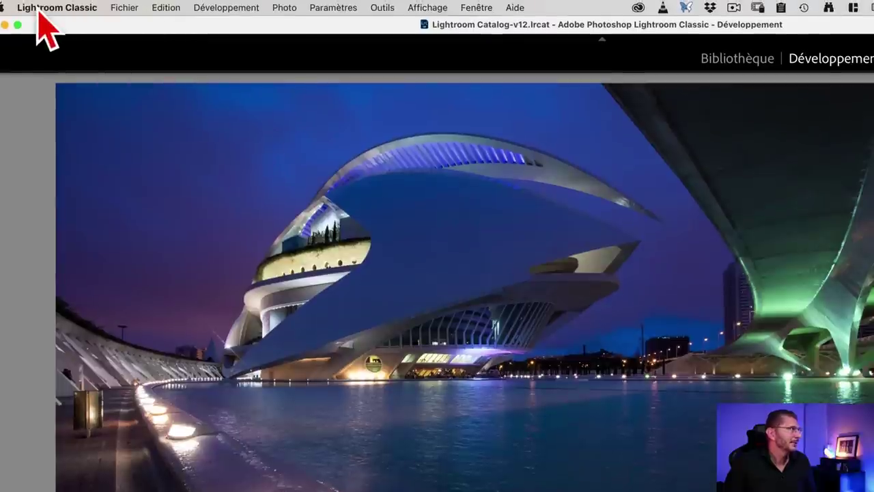
# Set Lightroom's external-editing colour space to Adobe RVB (1998), then return to Photoshop
pyautogui.click(41, 10)
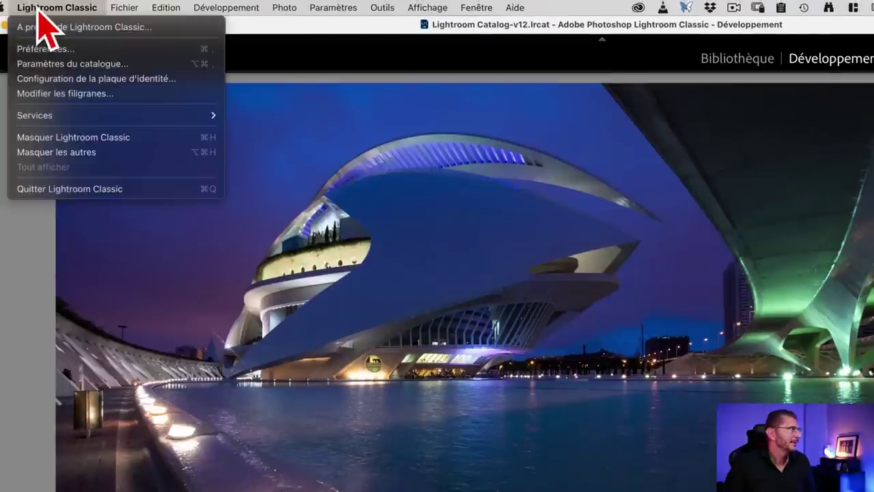
pyautogui.click(42, 51)
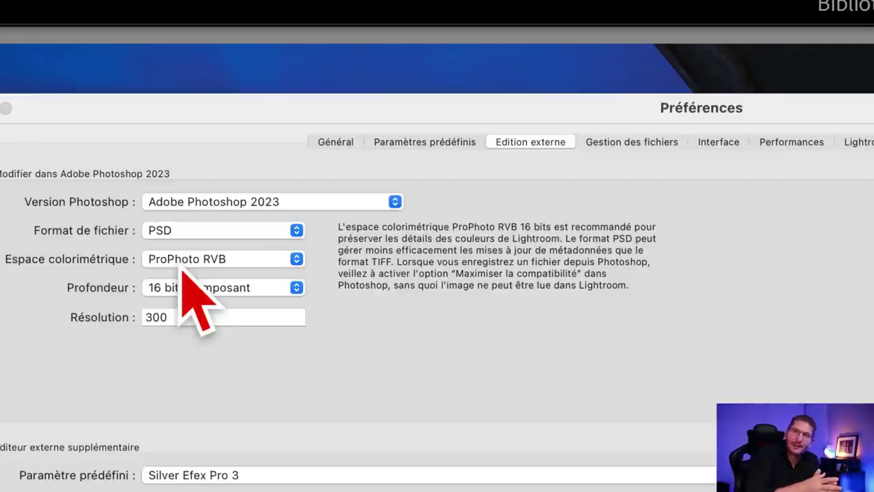
pyautogui.click(188, 263)
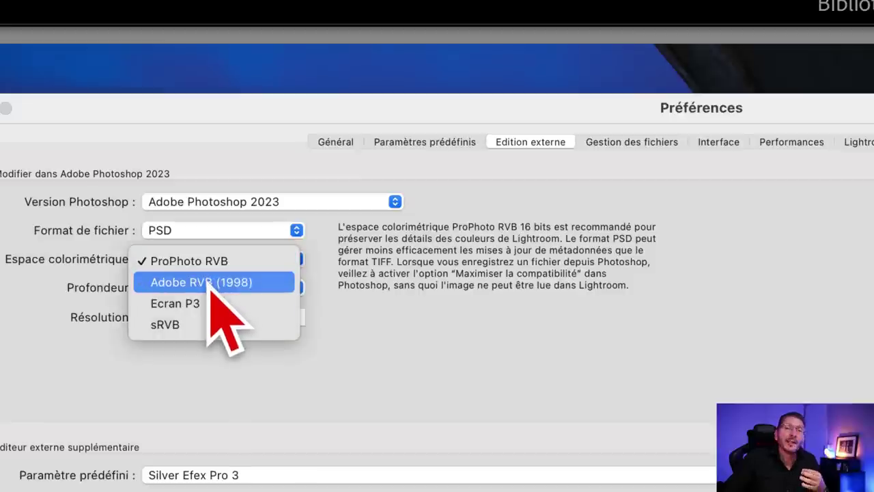
pyautogui.click(209, 284)
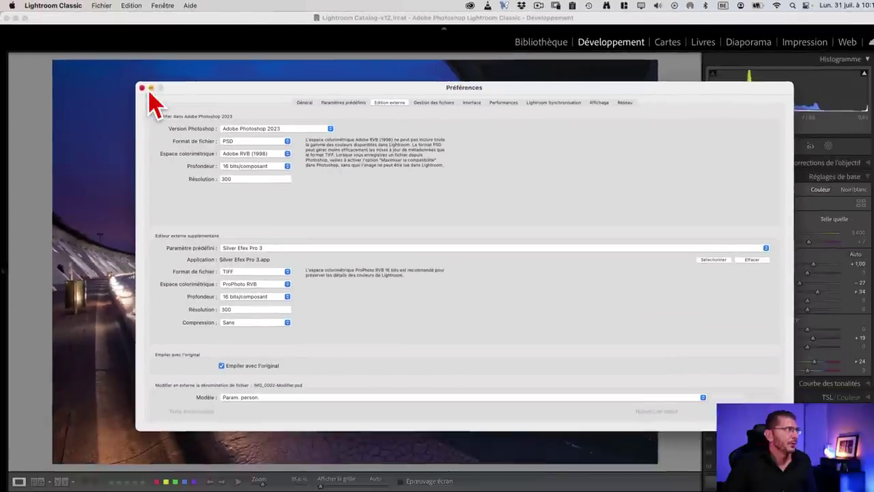
pyautogui.click(142, 87)
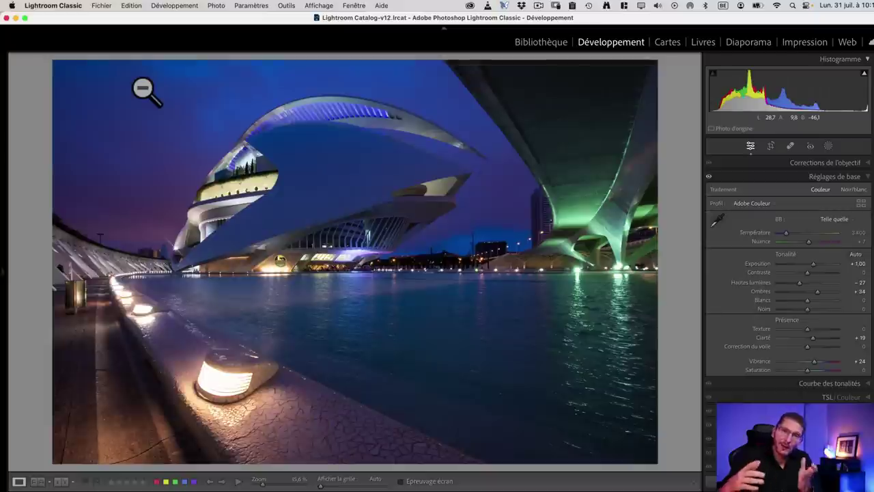
pyautogui.press('super+Tab')
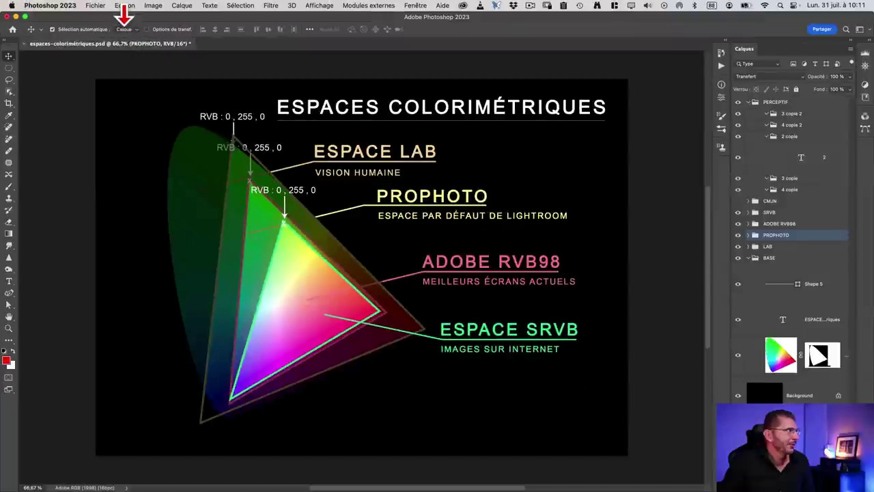
# Set Photoshop's RGB working space to Adobe RGB (1998) in Color Settings and confirm
pyautogui.click(125, 6)
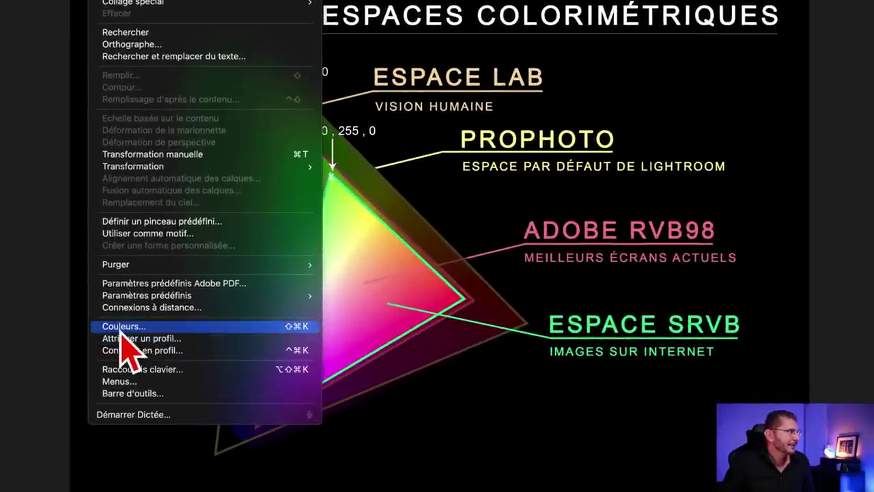
pyautogui.click(121, 327)
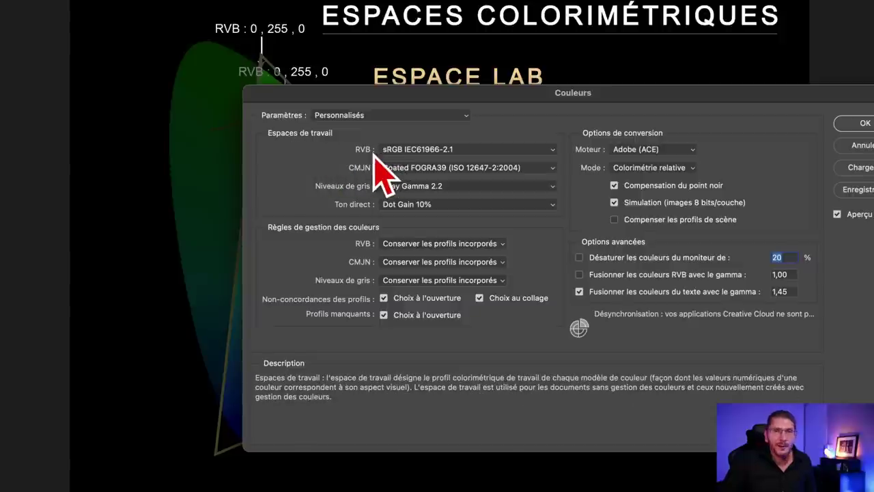
pyautogui.click(409, 150)
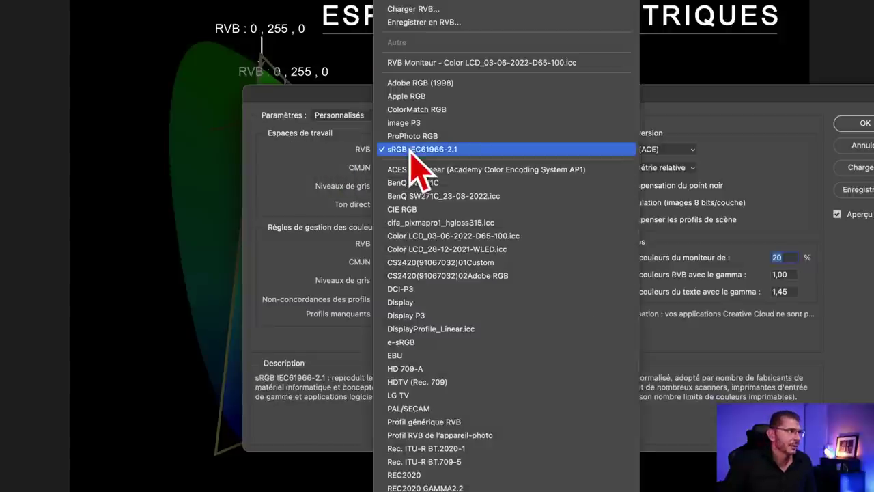
pyautogui.click(436, 83)
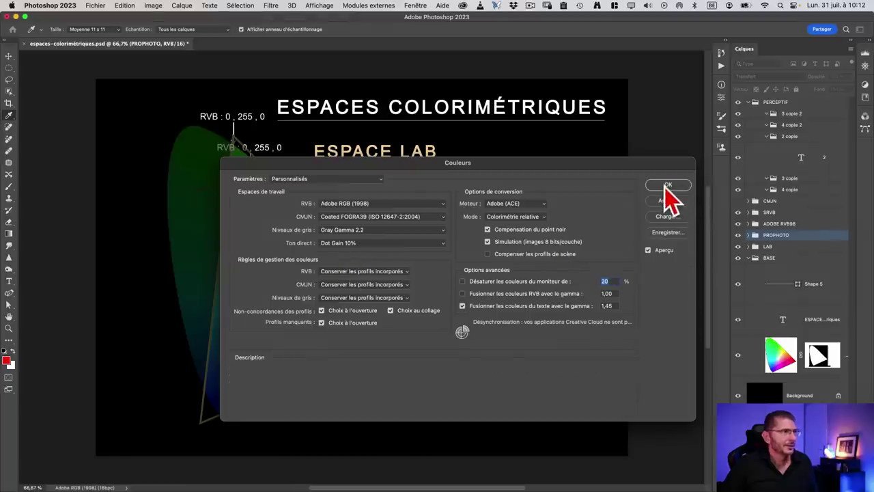
pyautogui.click(669, 186)
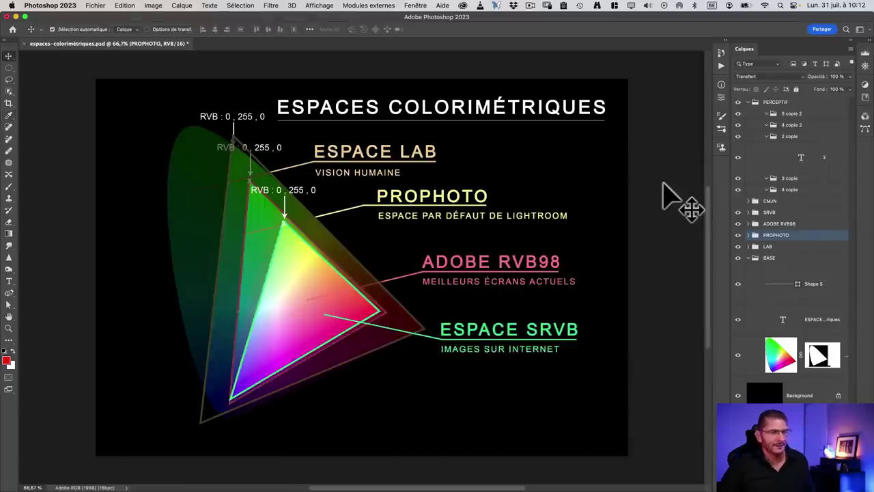
# Send the night photo from Lightroom to Photoshop 2023 via Edit In, then return to Lightroom
pyautogui.press('super+Tab')
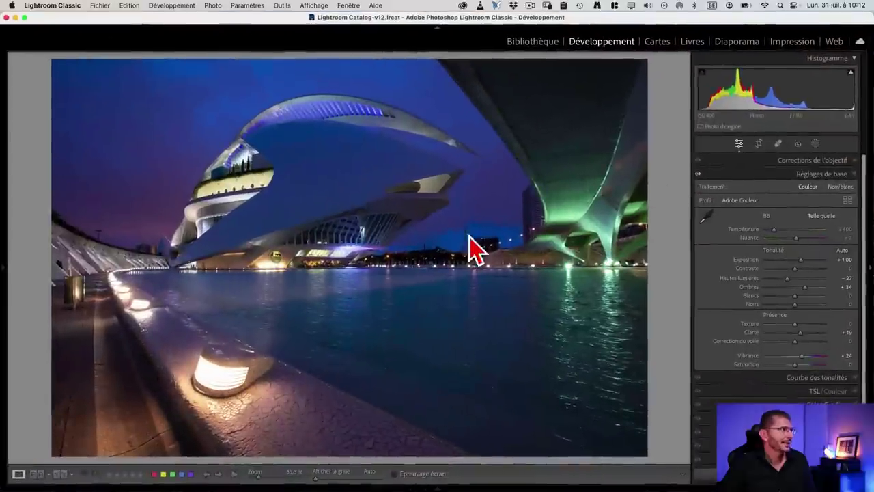
pyautogui.rightClick(291, 233)
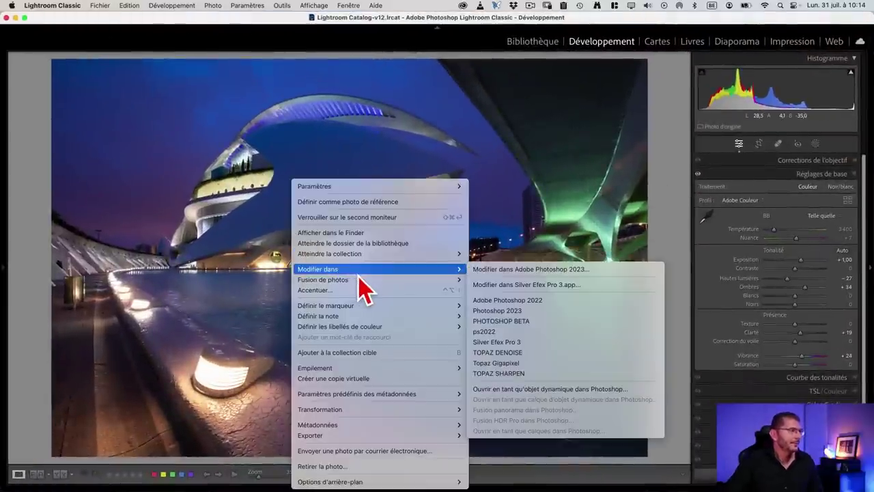
pyautogui.moveTo(256, 268)
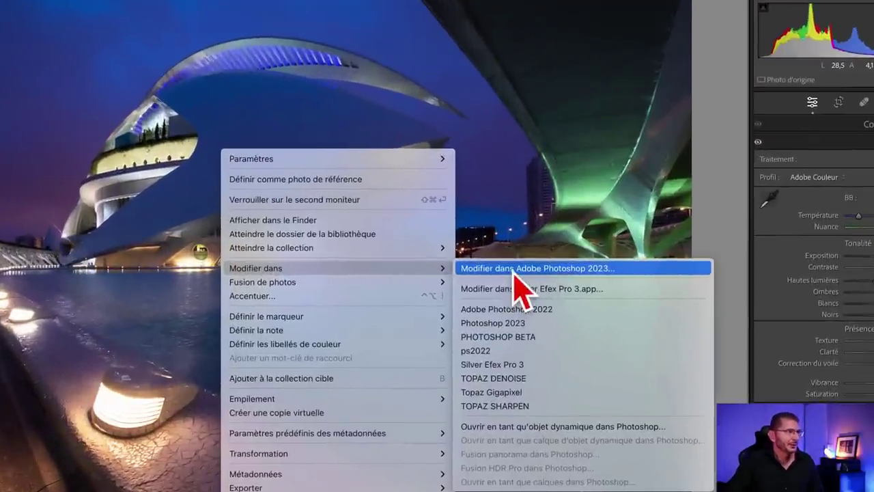
pyautogui.click(512, 274)
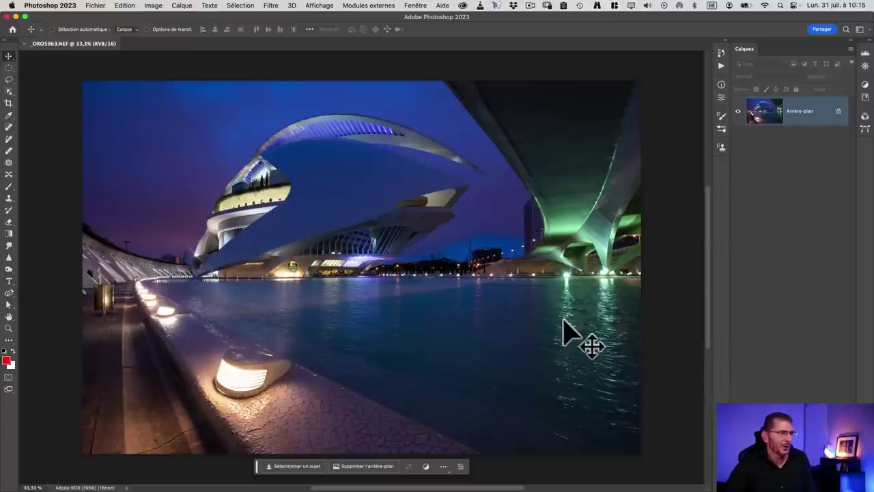
pyautogui.press('super+Tab')
pyautogui.press('super+Tab')
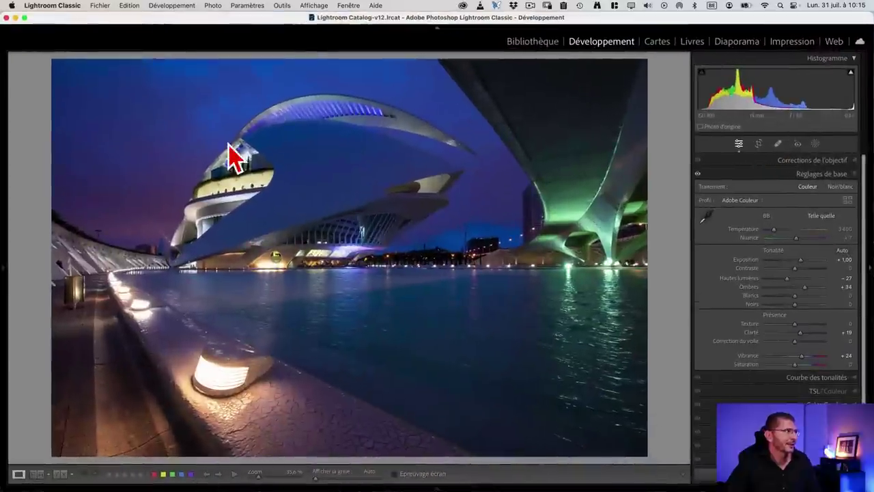
# Open Lightroom's External Editing preferences showing PSD, Adobe RVB (1998), 16-bit, 300 resolution
pyautogui.click(133, 6)
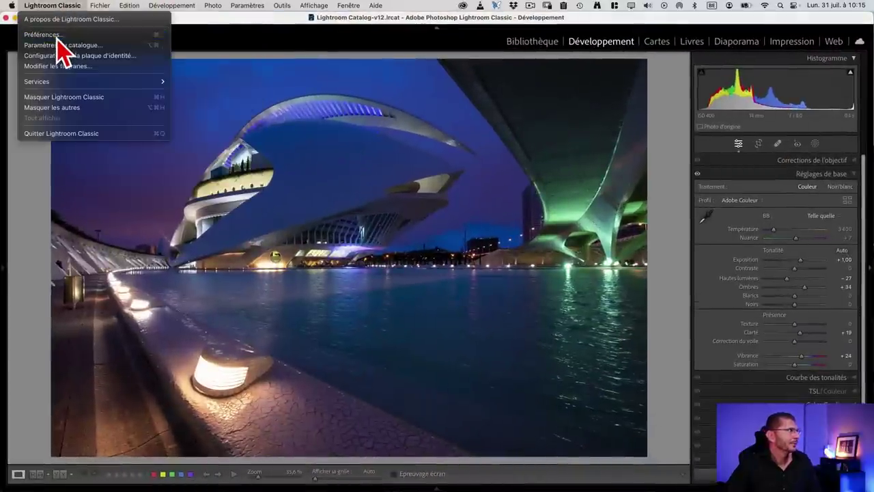
pyautogui.click(54, 34)
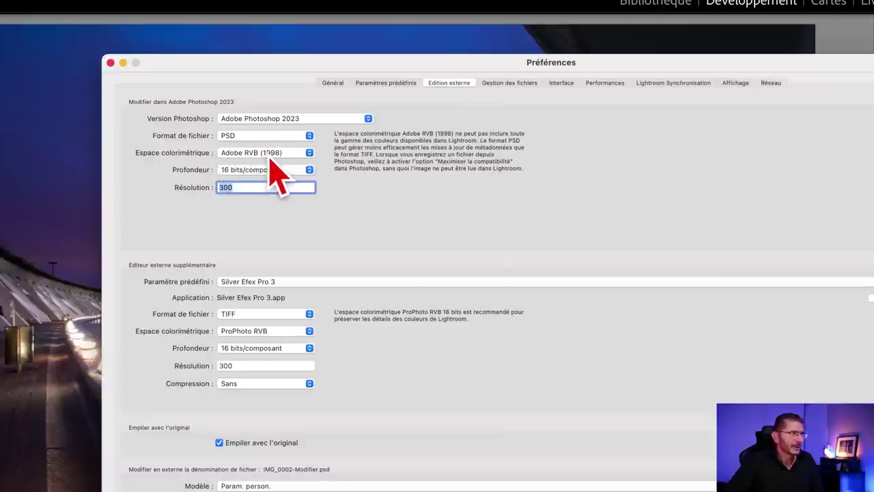
# In Photoshop, recheck that Color Settings keep Adobe RGB (1998) and close them
pyautogui.press('super+Tab')
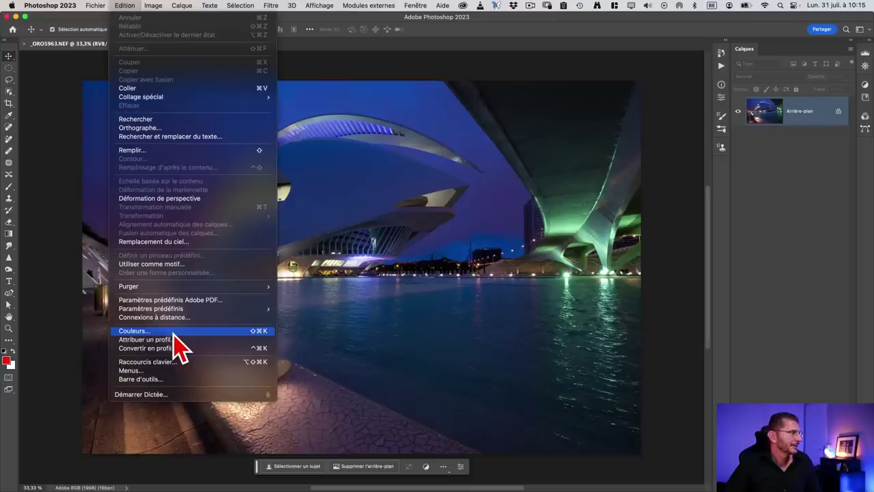
pyautogui.click(173, 332)
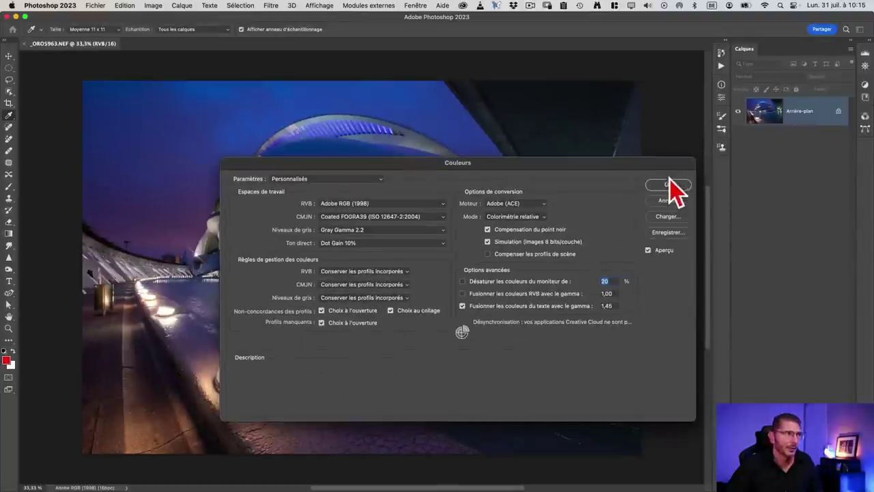
pyautogui.click(668, 186)
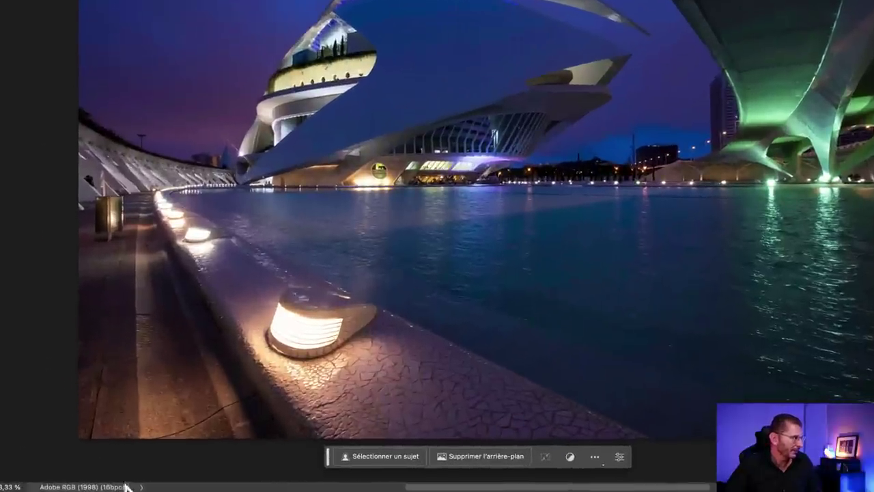
pyautogui.click(141, 487)
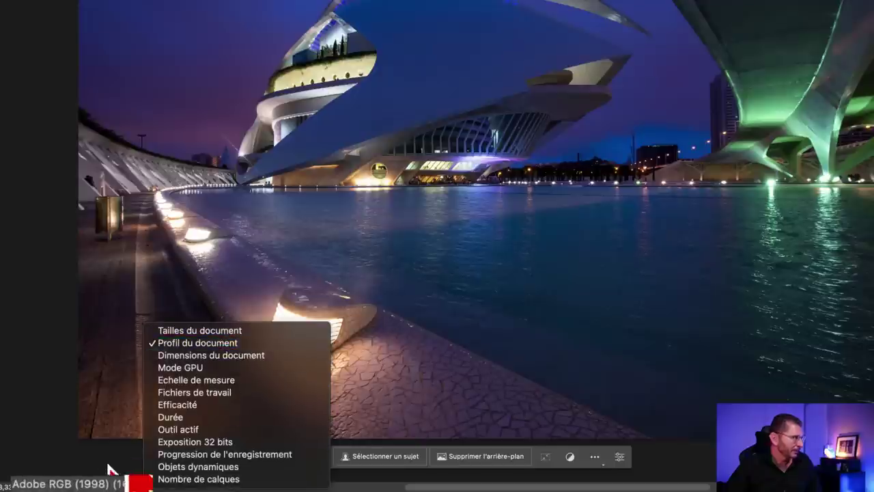
pyautogui.click(66, 465)
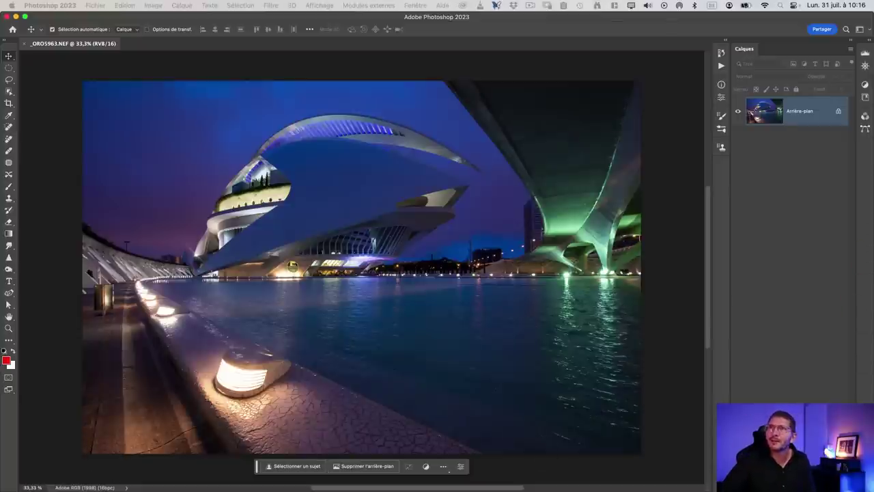
# Drag the kingfisher PNG from Finder into Photoshop, keeping its embedded sRGB profile, then go Home
pyautogui.press('super+Tab')
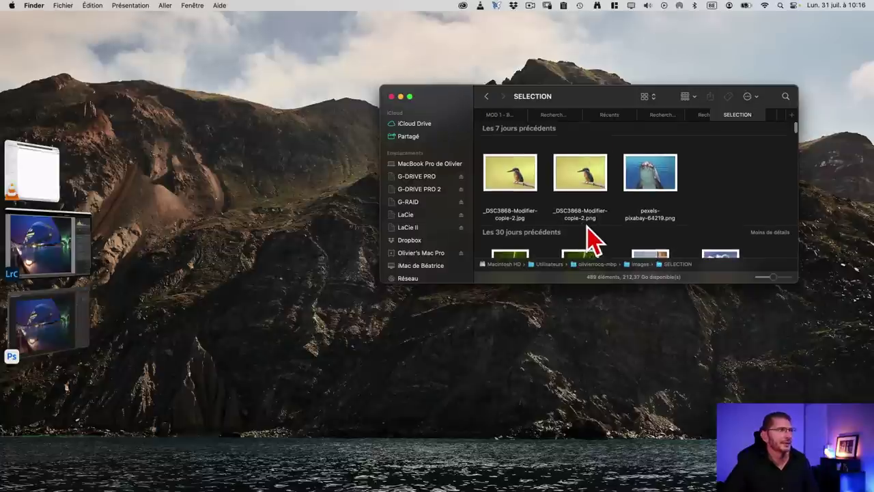
pyautogui.click(514, 172)
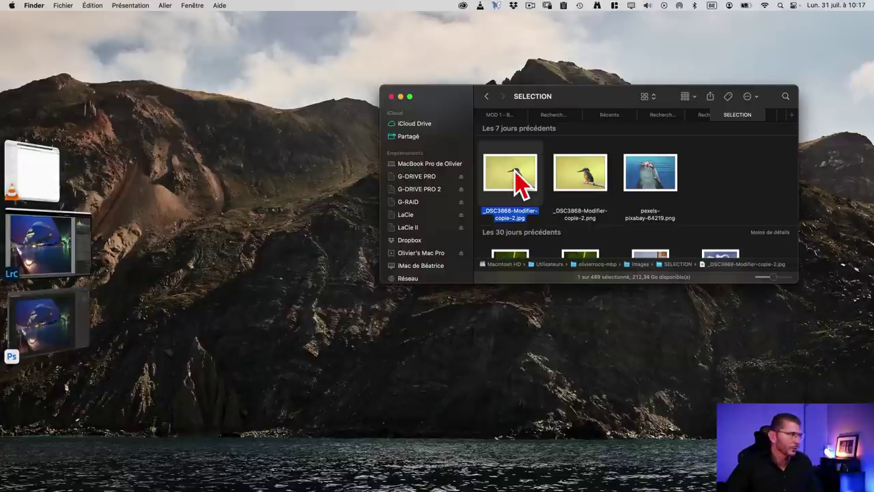
pyautogui.moveTo(517, 182)
pyautogui.mouseDown()
pyautogui.moveTo(55, 311)
pyautogui.moveTo(414, 160)
pyautogui.moveTo(463, 98)
pyautogui.mouseUp()
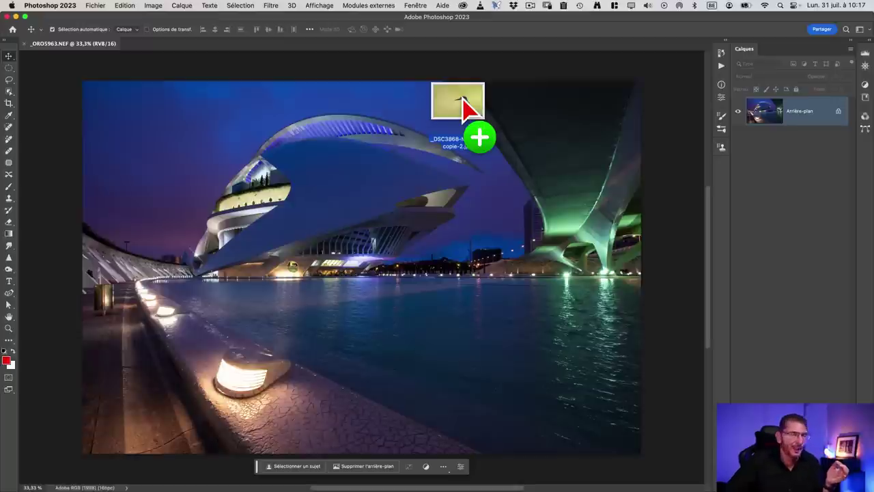
pyautogui.moveTo(464, 98); pyautogui.dragTo(460, 116)
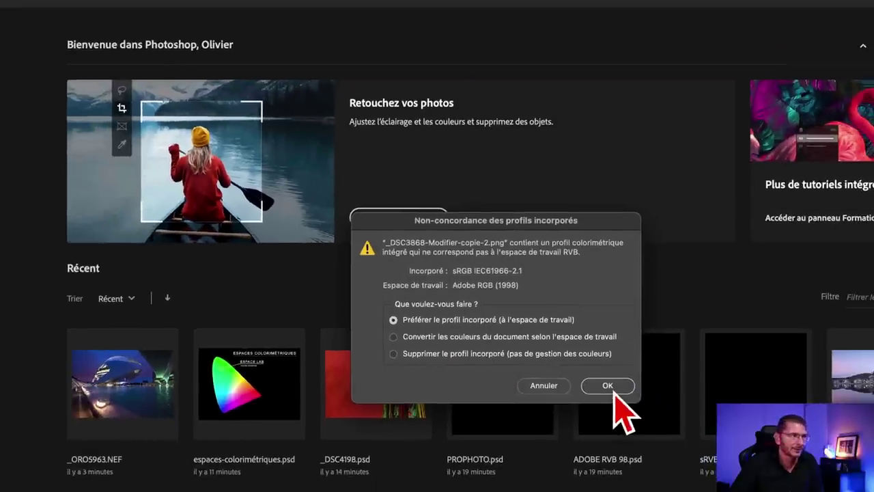
pyautogui.click(675, 416)
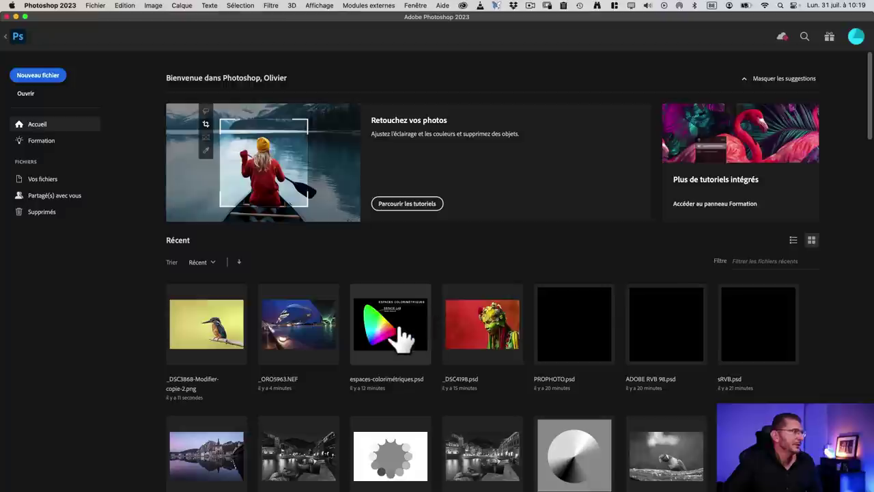
pyautogui.click(13, 29)
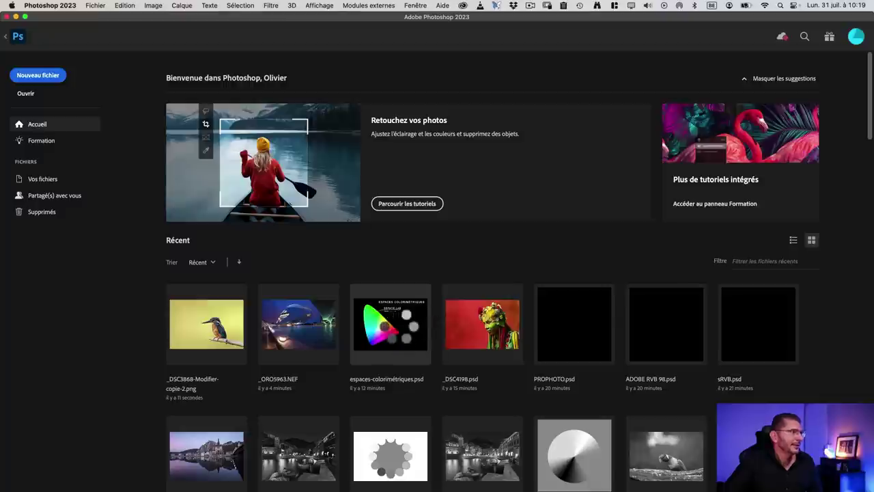
# Open espaces-colorimétriques.psd from Recent and recheck Lightroom's Adobe RVB (1998) setting
pyautogui.click(401, 335)
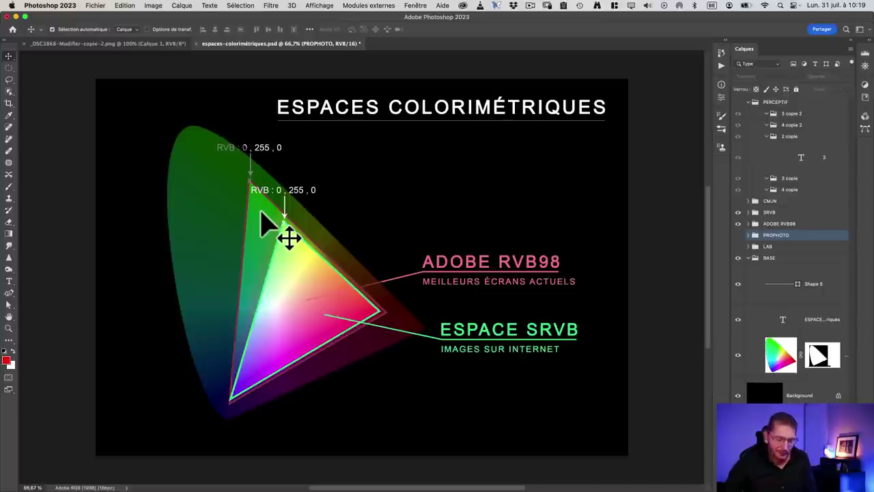
pyautogui.press('super+Tab')
pyautogui.click(265, 229)
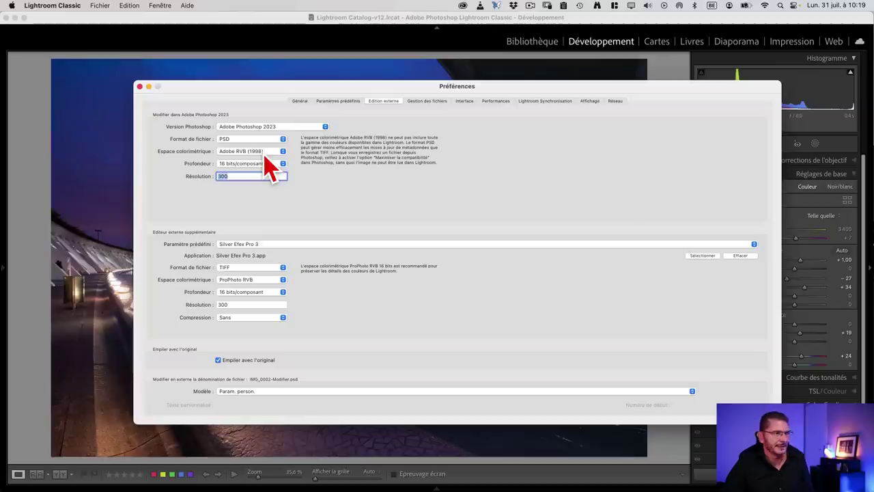
pyautogui.press('super+Tab')
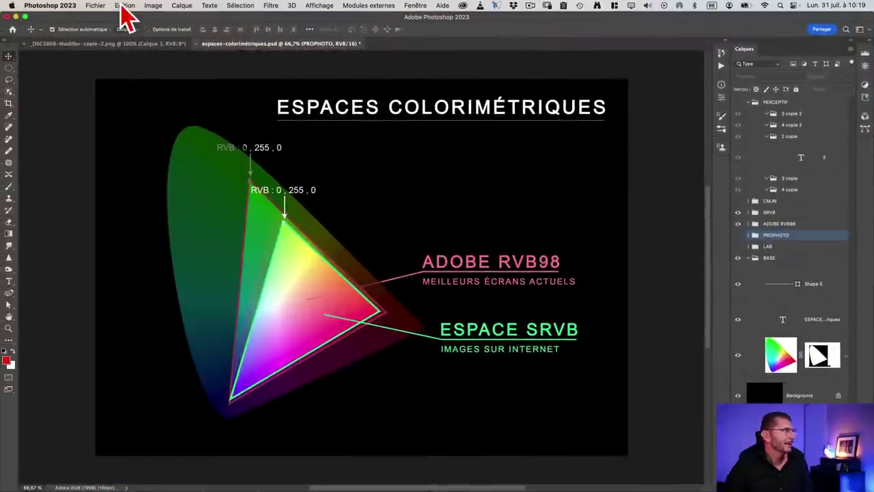
# In Colour Settings, keep Adobe RGB (1998), preserved embedded profiles and the ask-when-opening mismatch warning
pyautogui.click(124, 5)
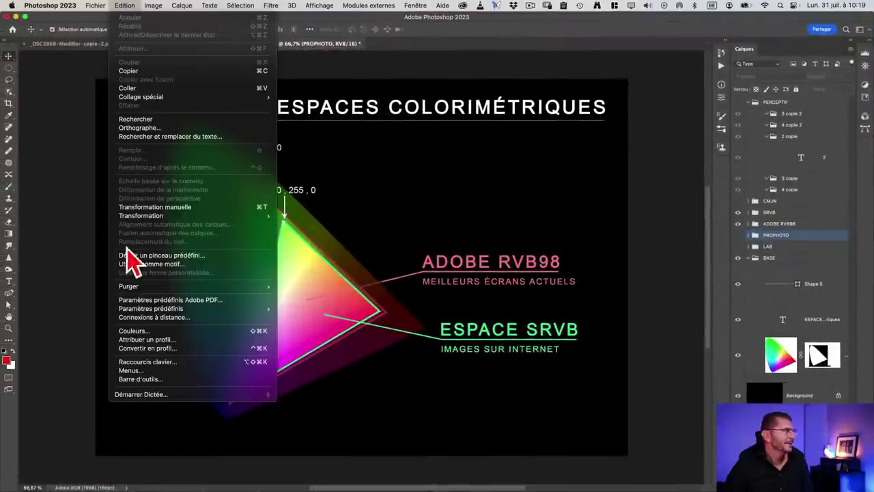
pyautogui.click(147, 330)
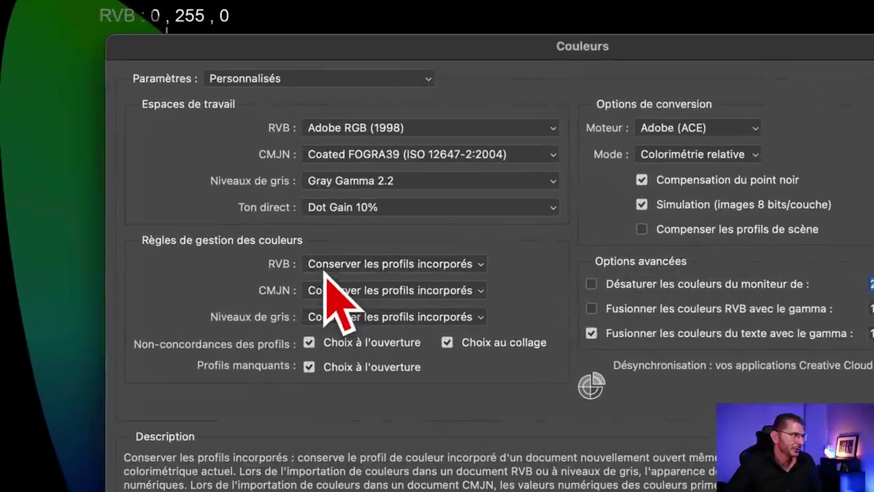
pyautogui.click(330, 268)
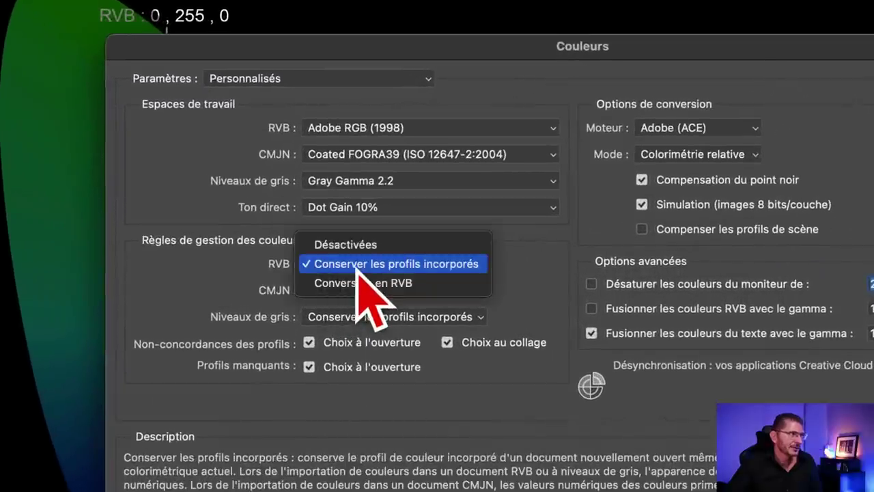
pyautogui.click(355, 266)
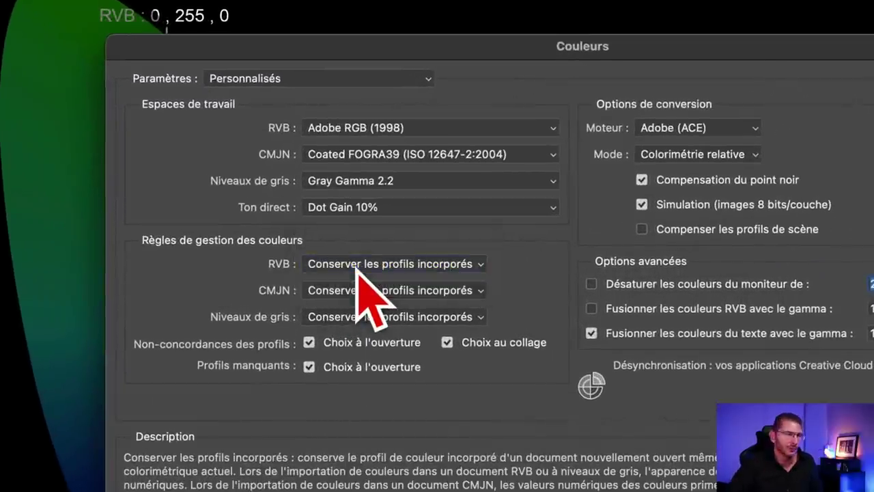
pyautogui.click(322, 345)
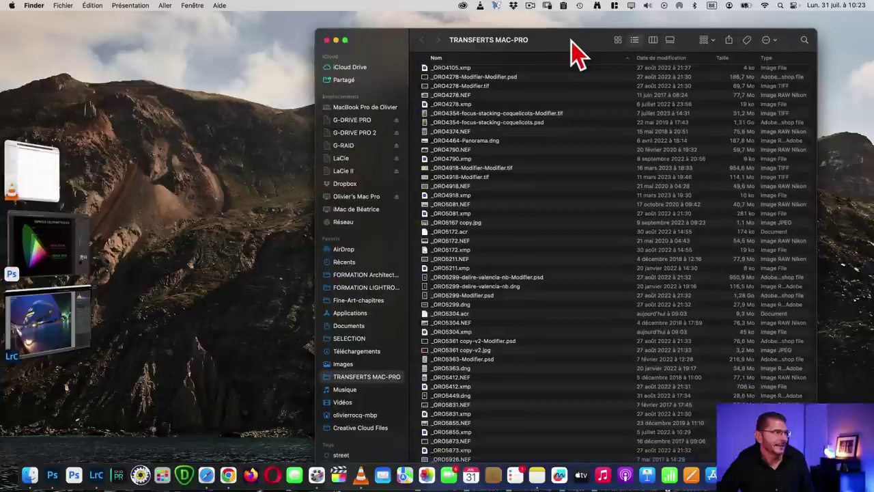
# Drag _ORO5963.NEF from Finder onto Photoshop to open it in Camera Raw
pyautogui.click(471, 478)
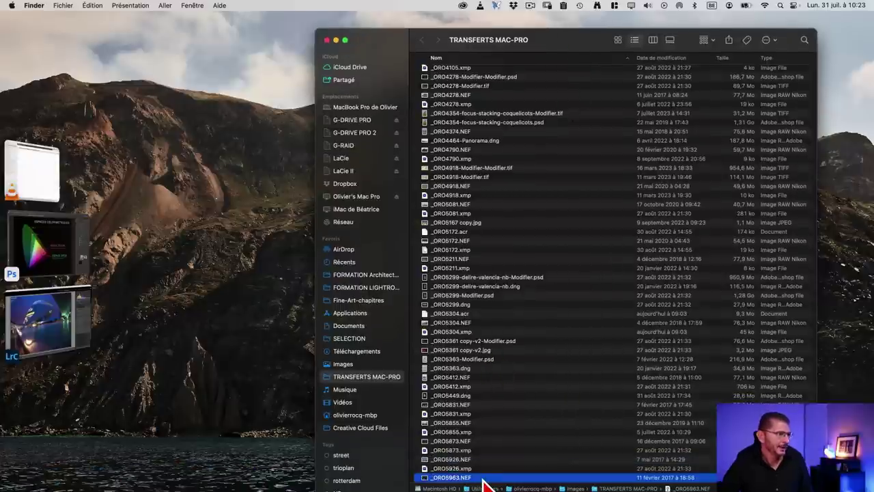
pyautogui.moveTo(482, 482); pyautogui.dragTo(491, 58)
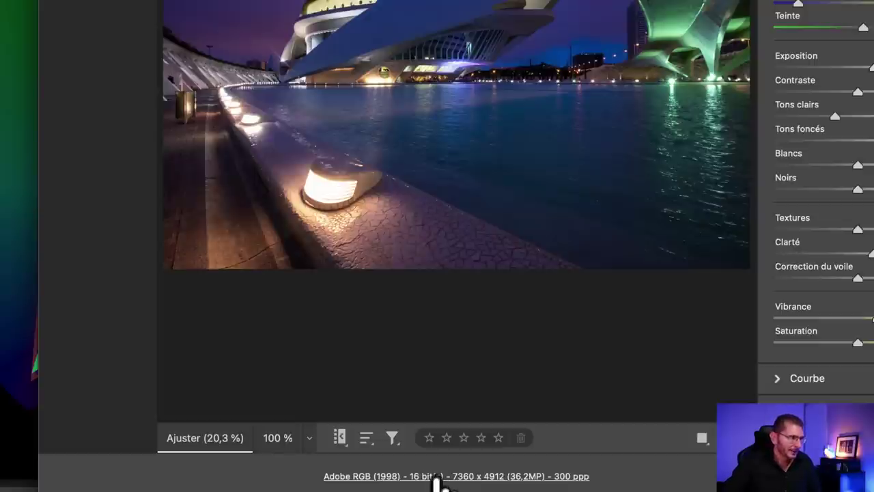
# Confirm the Camera Raw workflow colour space as Adobe RGB (1998), 16 bits, after briefly trying ProPhoto RGB
pyautogui.click(438, 478)
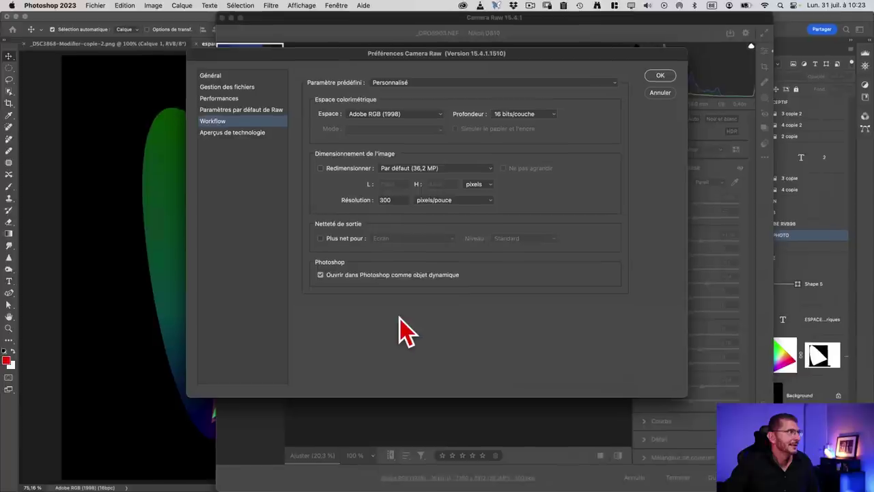
pyautogui.click(409, 115)
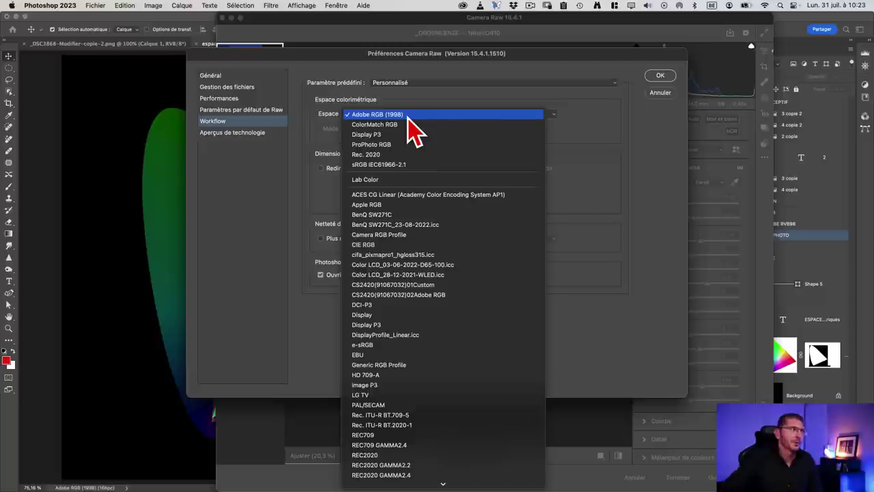
pyautogui.click(405, 145)
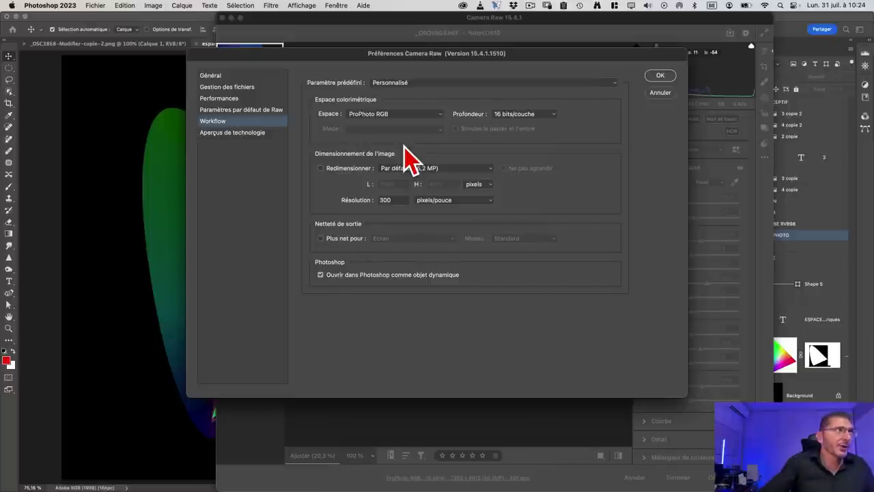
pyautogui.click(407, 125)
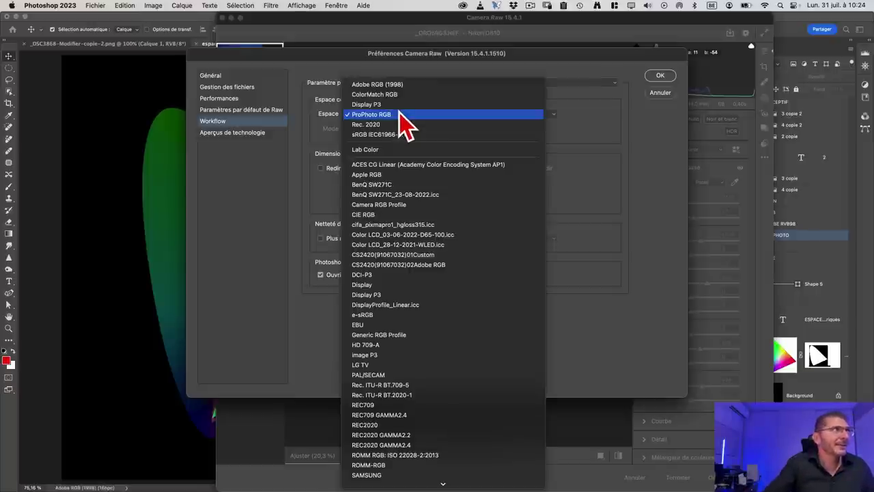
pyautogui.click(392, 84)
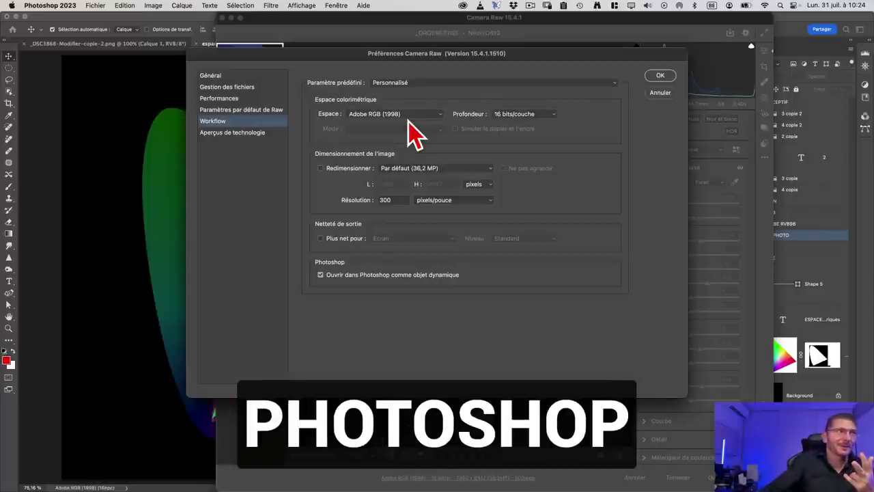
pyautogui.press('Return')
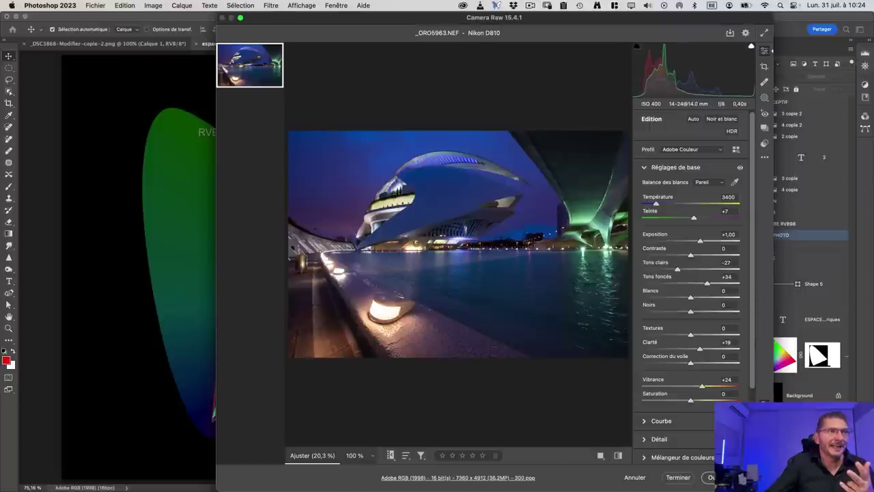
# Open the night photo from Camera Raw into Photoshop as _ORO5963-1 in Adobe RGB (1998)
pyautogui.click(727, 477)
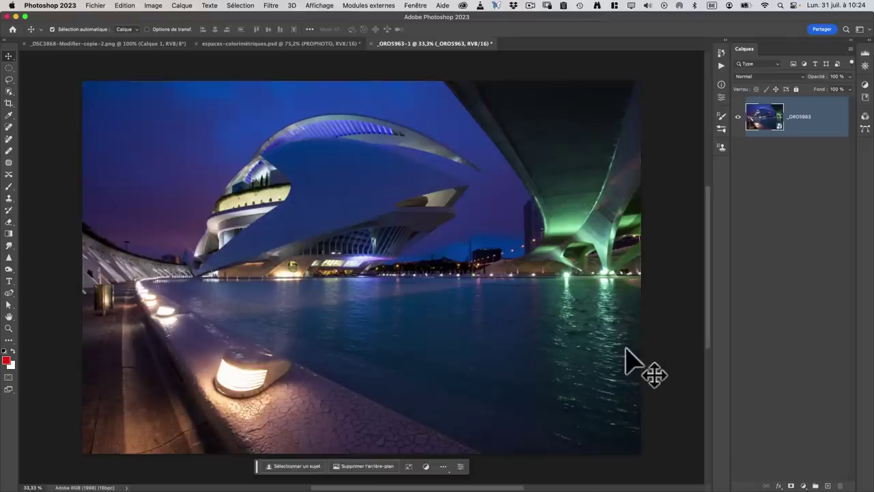